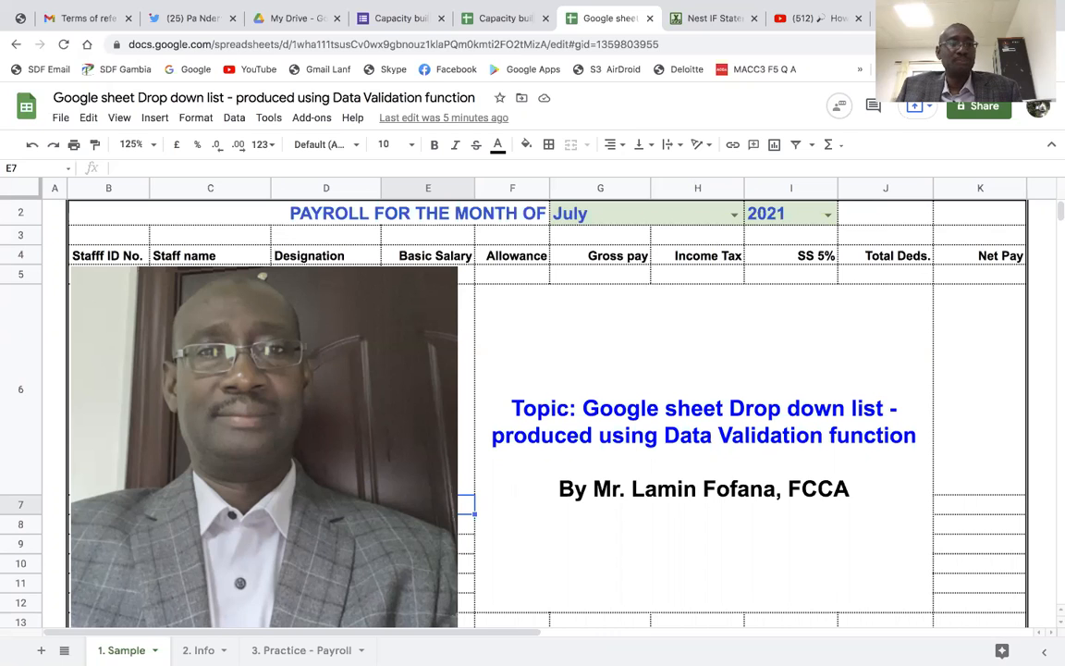
Read through the training announcement on the Info sheet, then look at the blank Practice - Payroll sheet
left_click(211, 648)
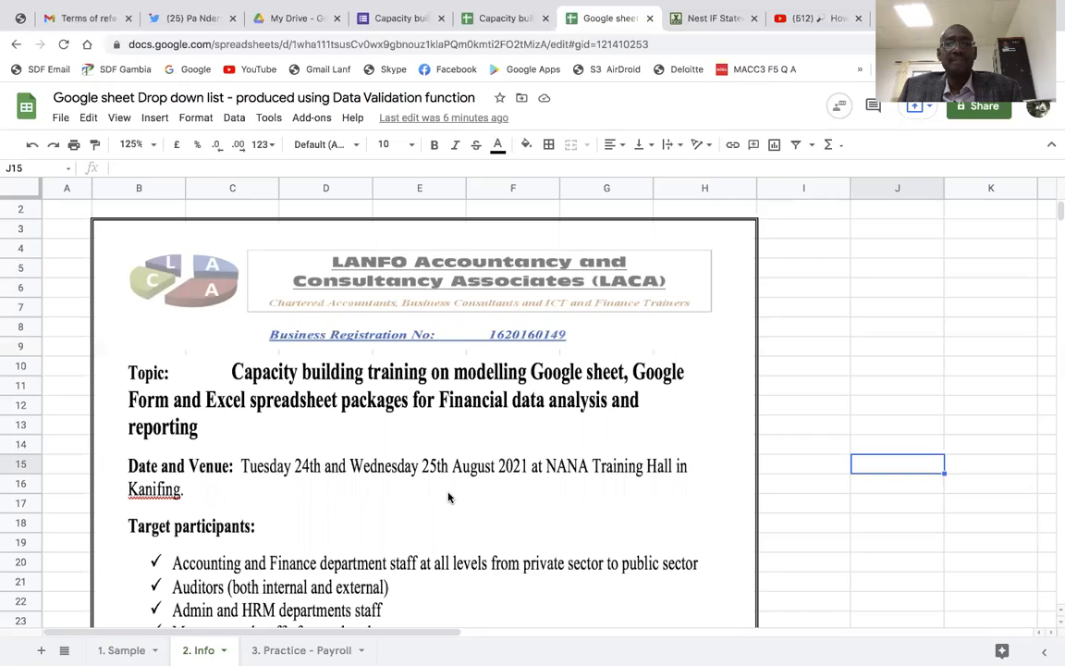
scroll(448, 497, "down", 1)
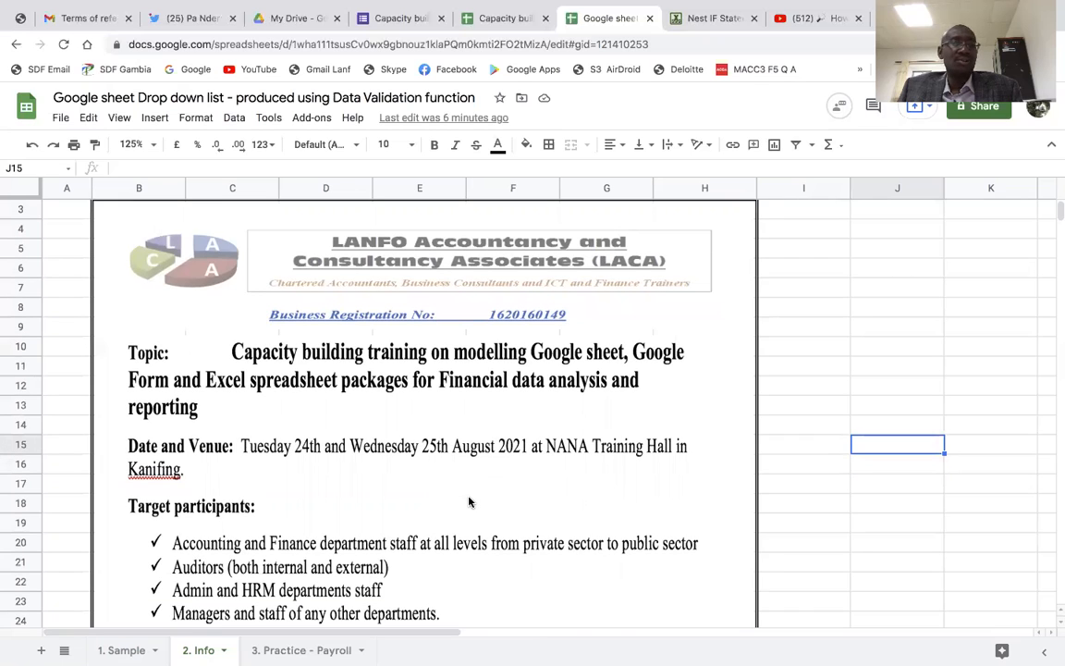
scroll(469, 501, "down", 2)
scroll(468, 501, "down", 5)
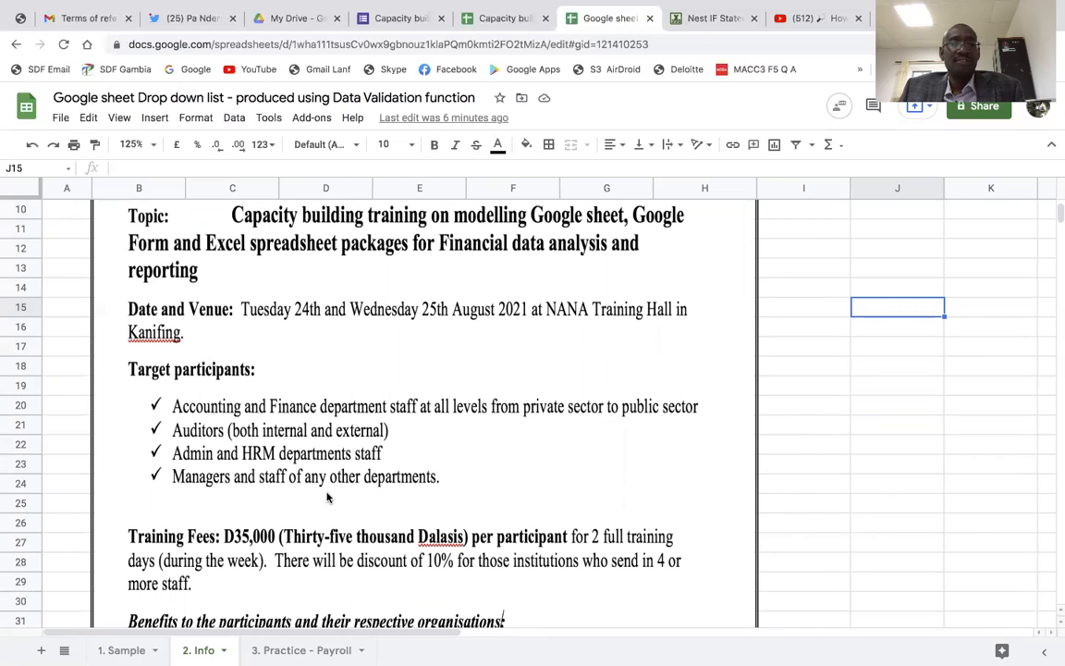
scroll(352, 499, "down", 3)
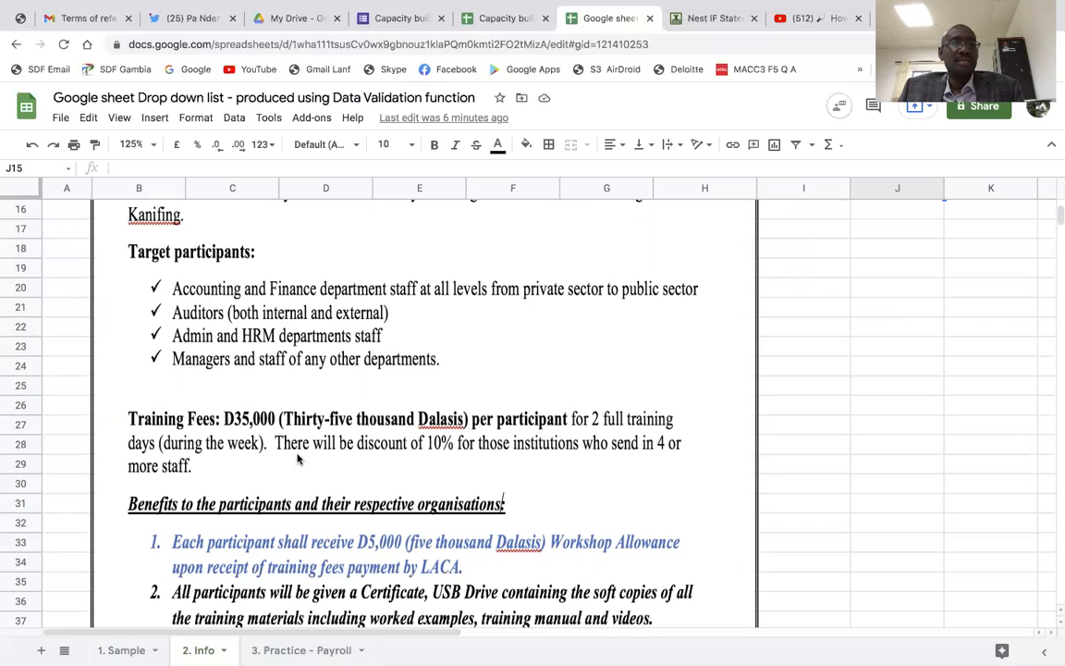
scroll(297, 458, "down", 5)
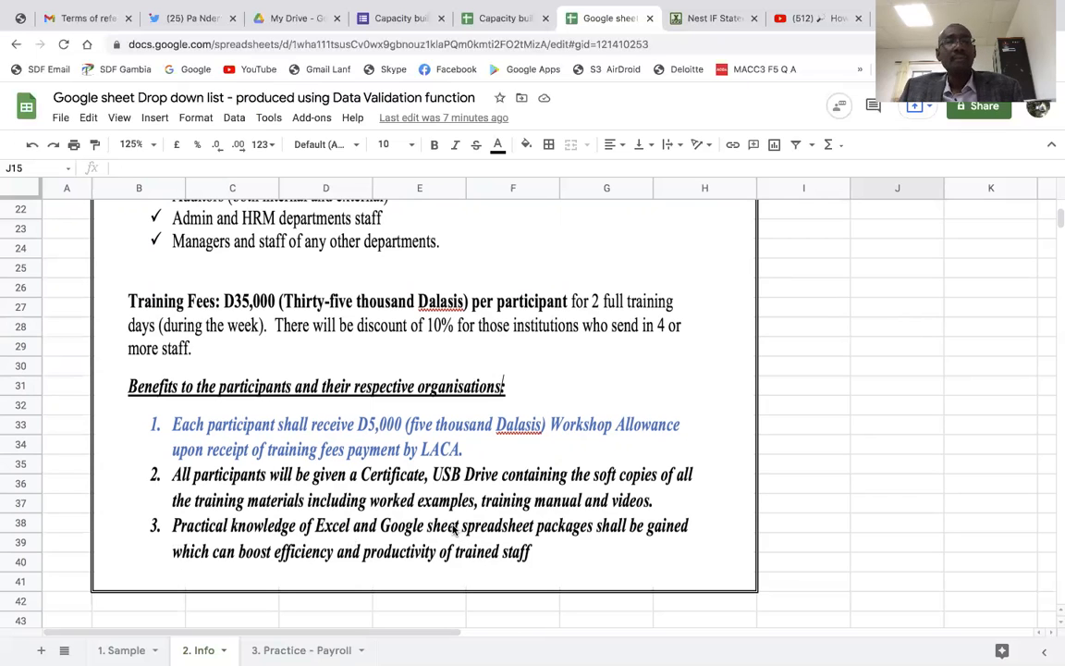
scroll(297, 508, "up", 8)
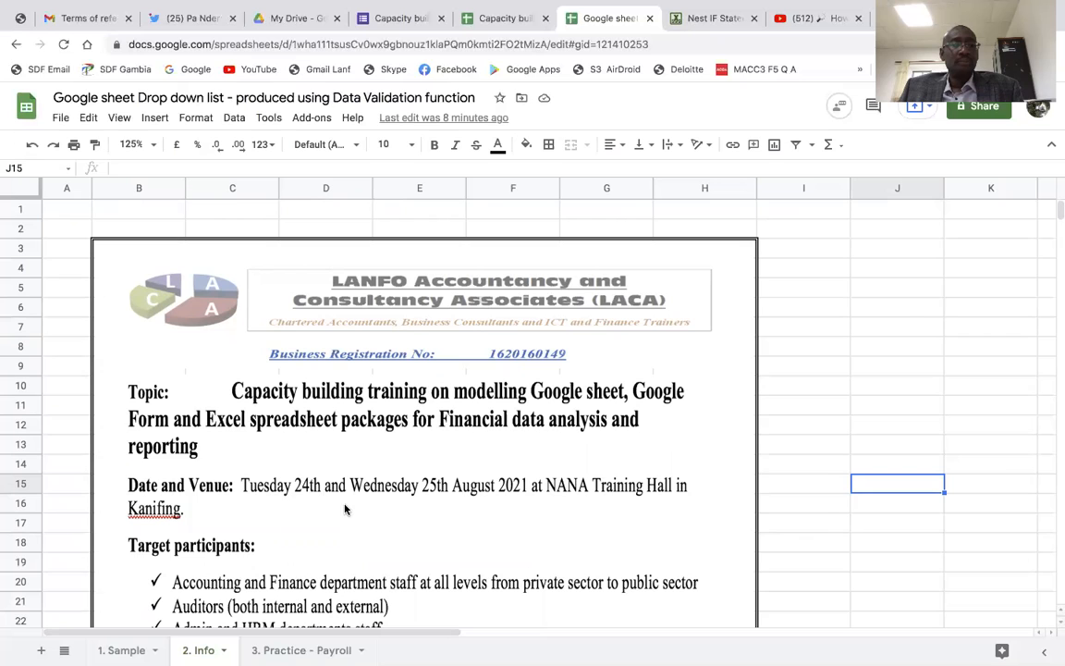
left_click(284, 652)
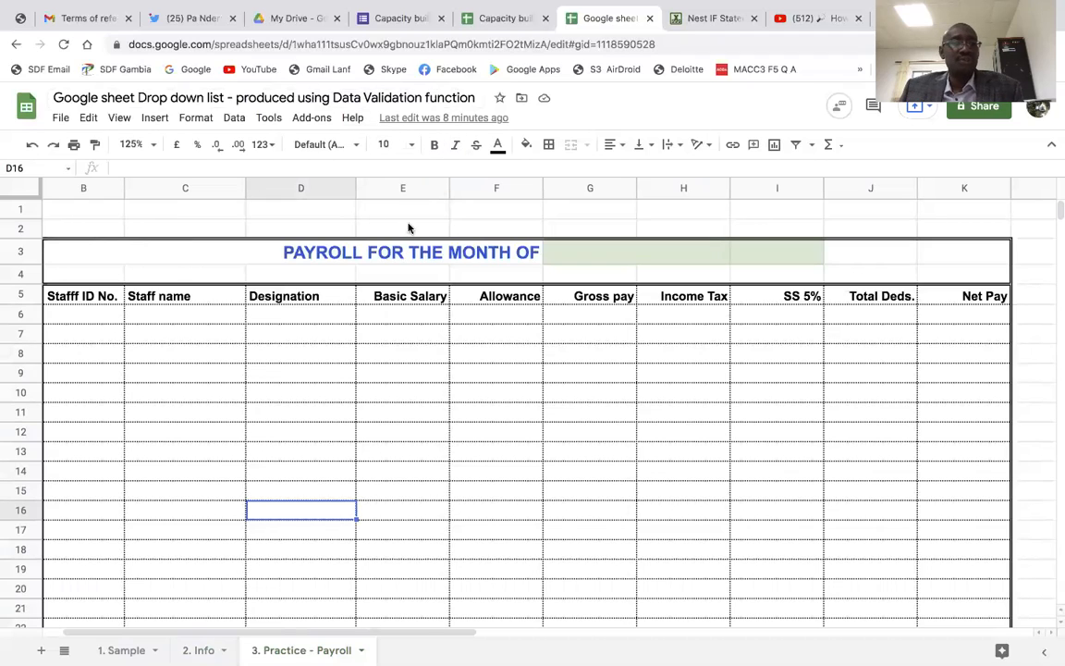
On the Sample sheet, choose May as the payroll month and 2022 as the year from their dropdown lists
left_click(136, 650)
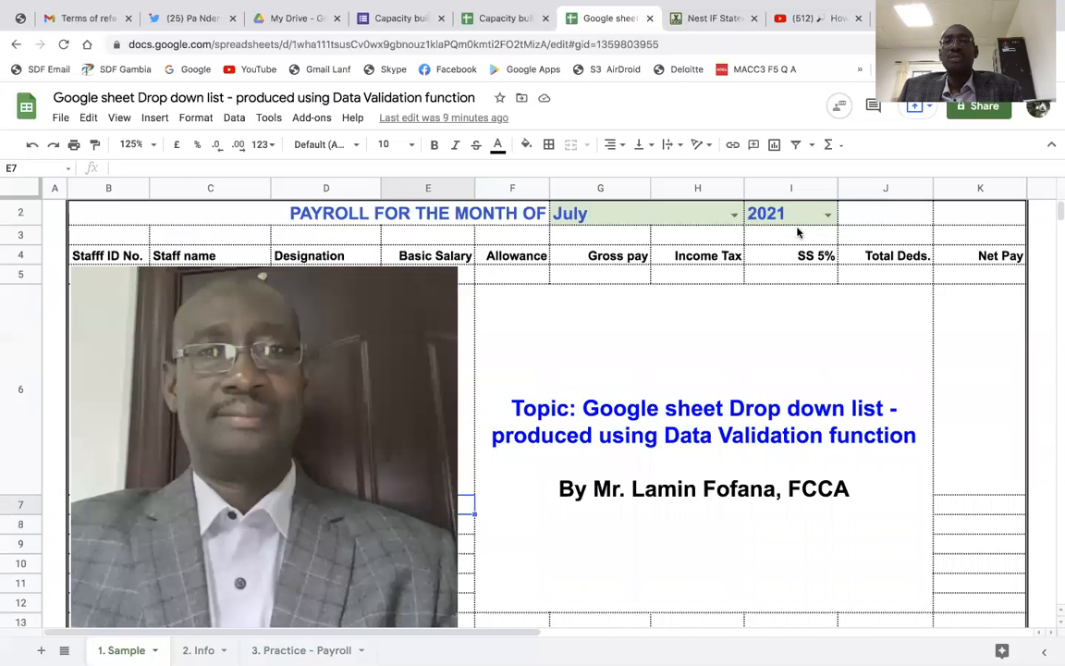
left_click(733, 215)
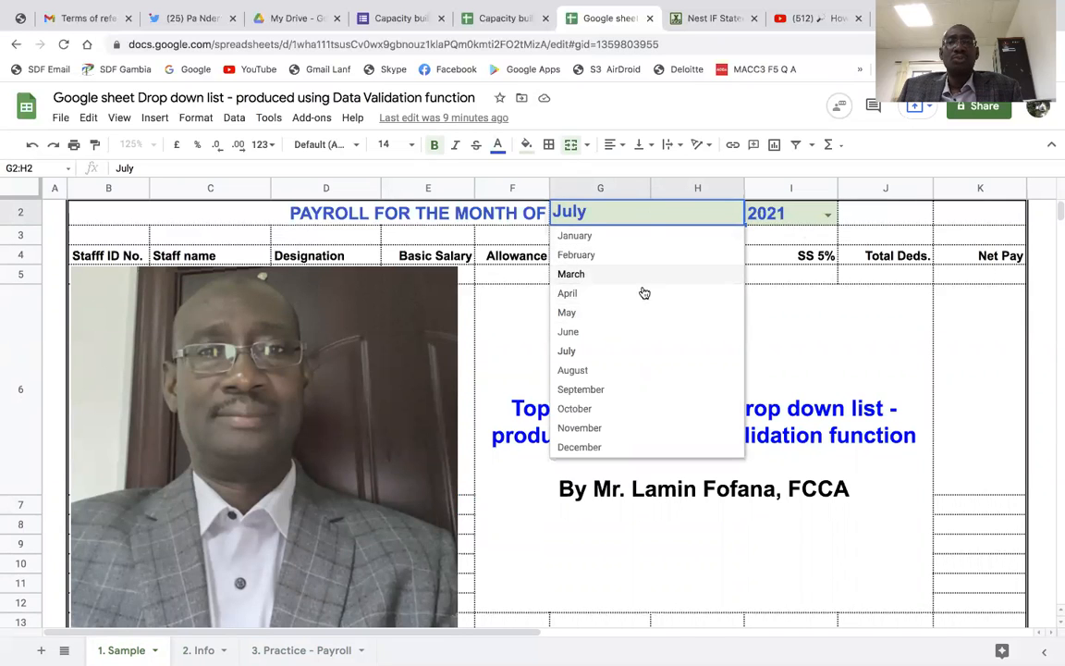
left_click(617, 314)
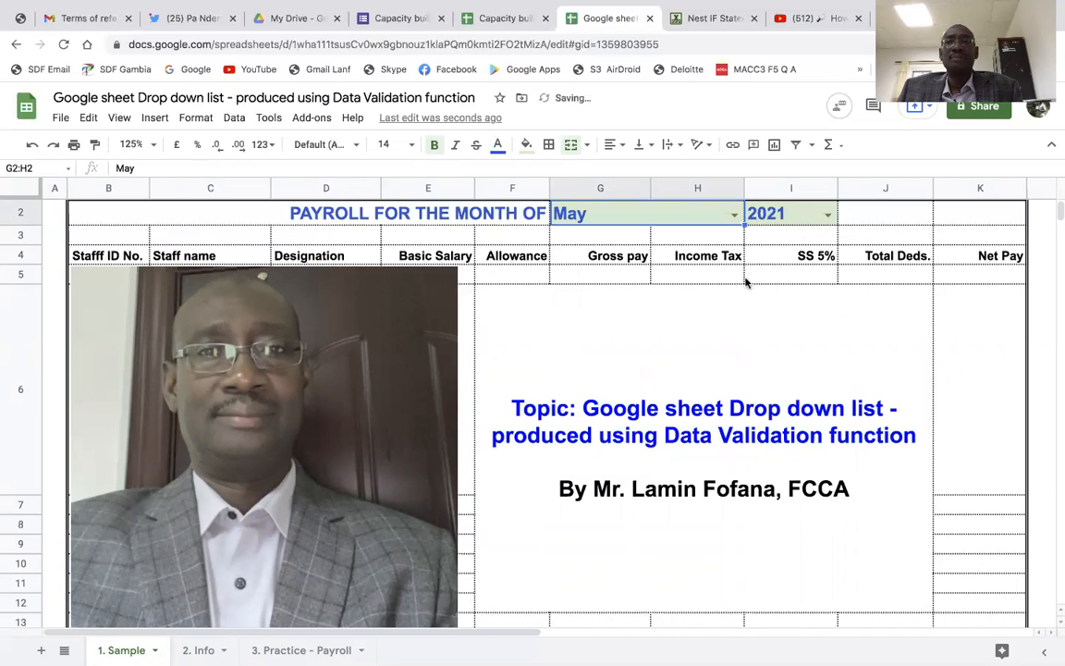
left_click(828, 214)
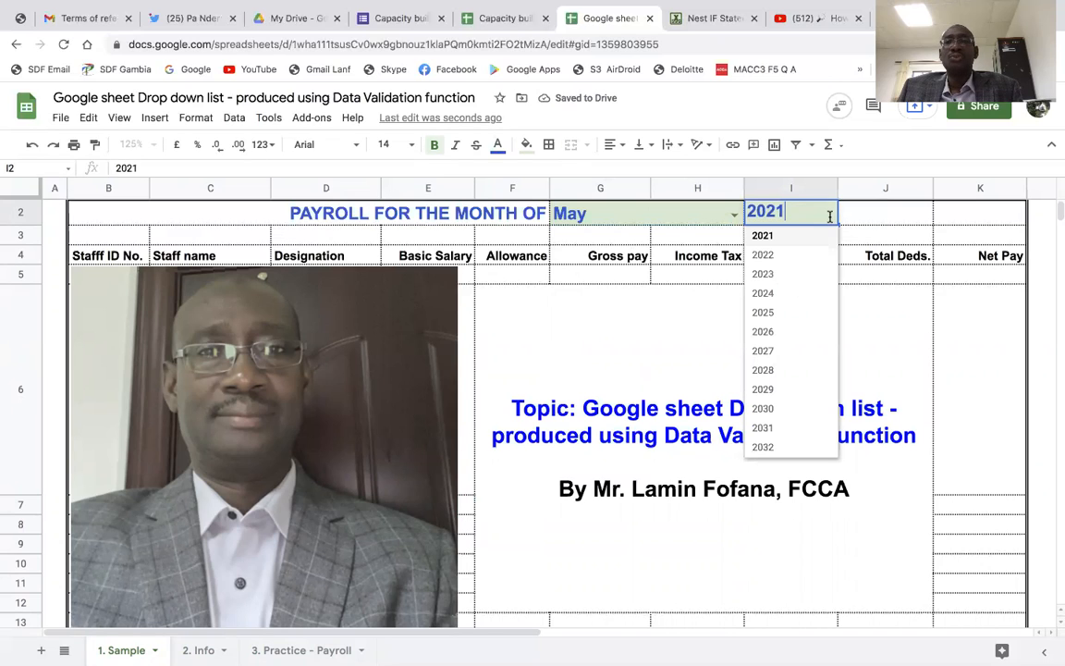
left_click(763, 255)
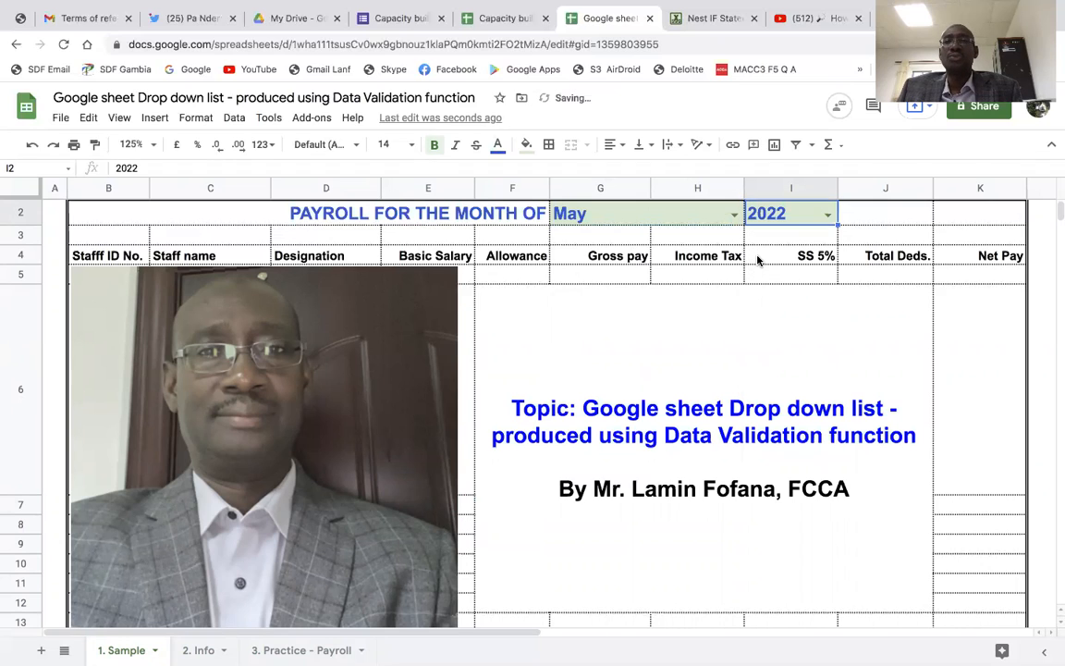
left_click(827, 215)
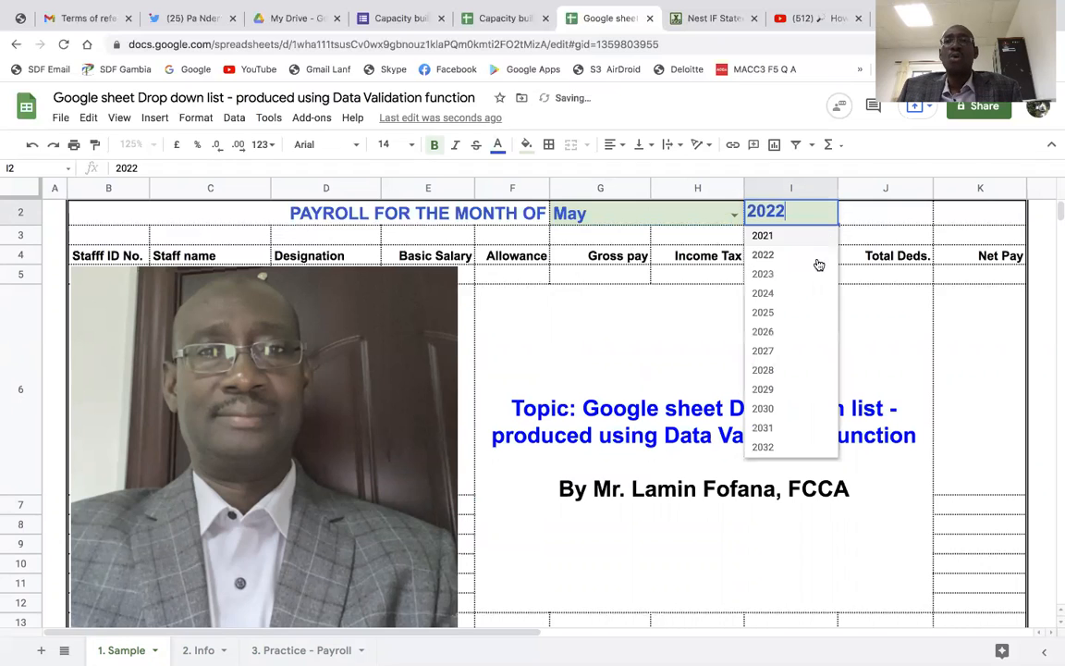
left_click(876, 301)
left_click(624, 208)
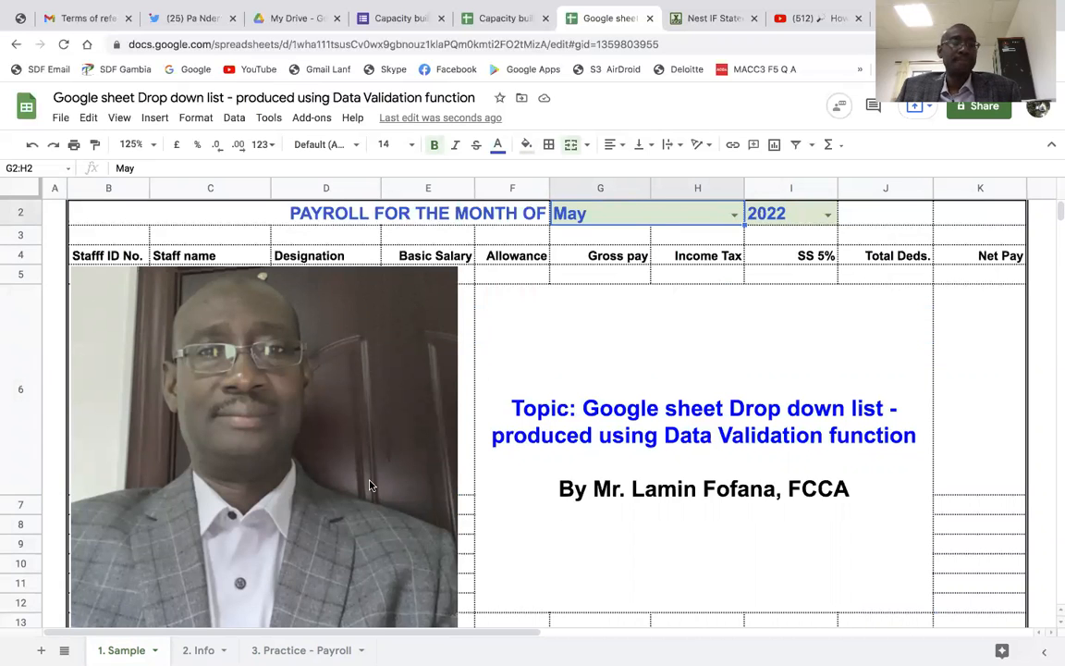
Examine the Practice - Payroll sheet's empty month and year cells and its column headings from staff ID number to Net Pay
left_click(305, 650)
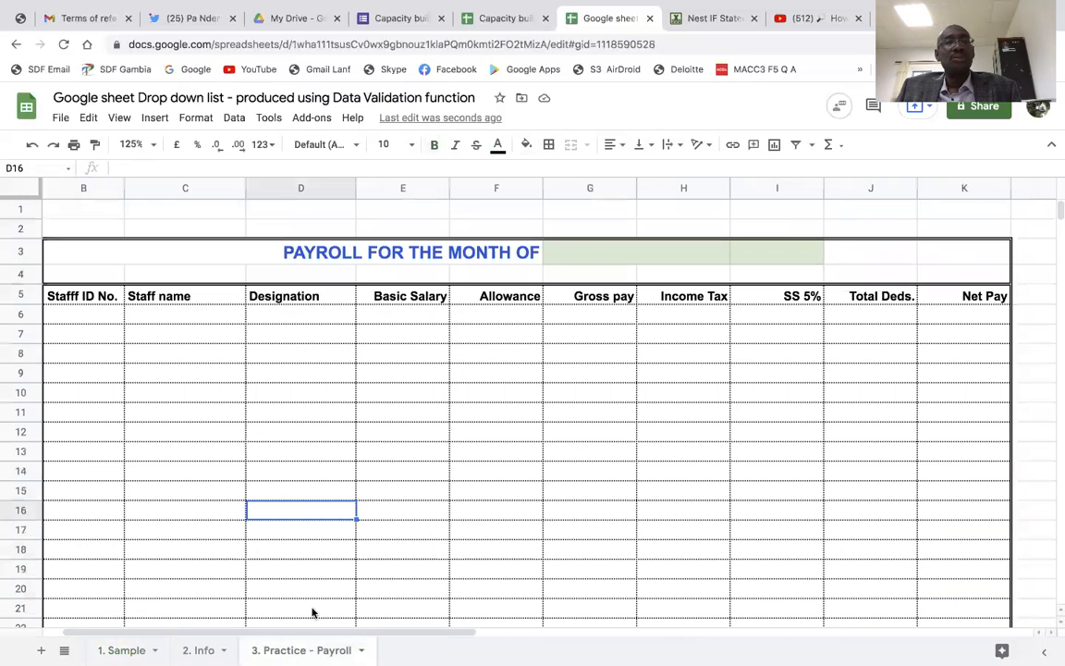
left_click(589, 257)
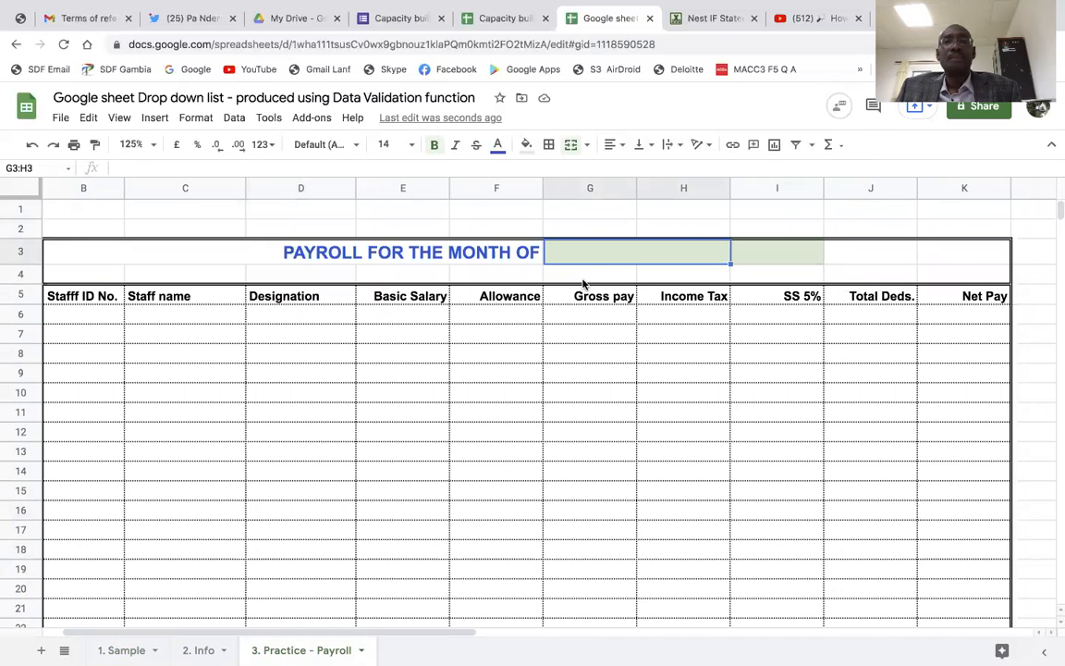
left_click(765, 258)
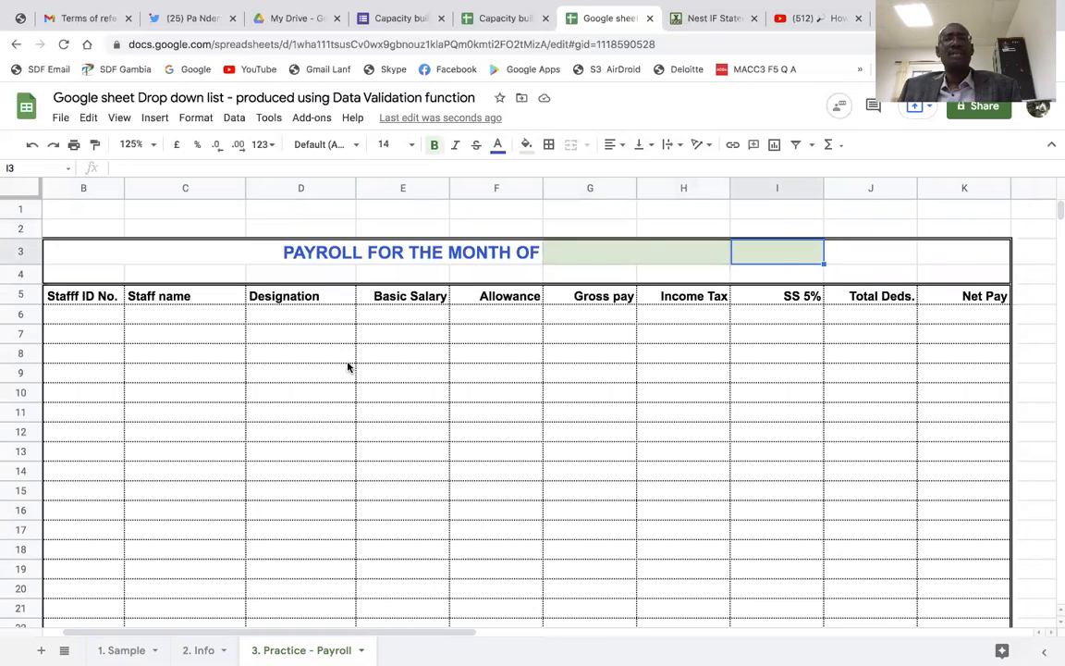
left_click(97, 298)
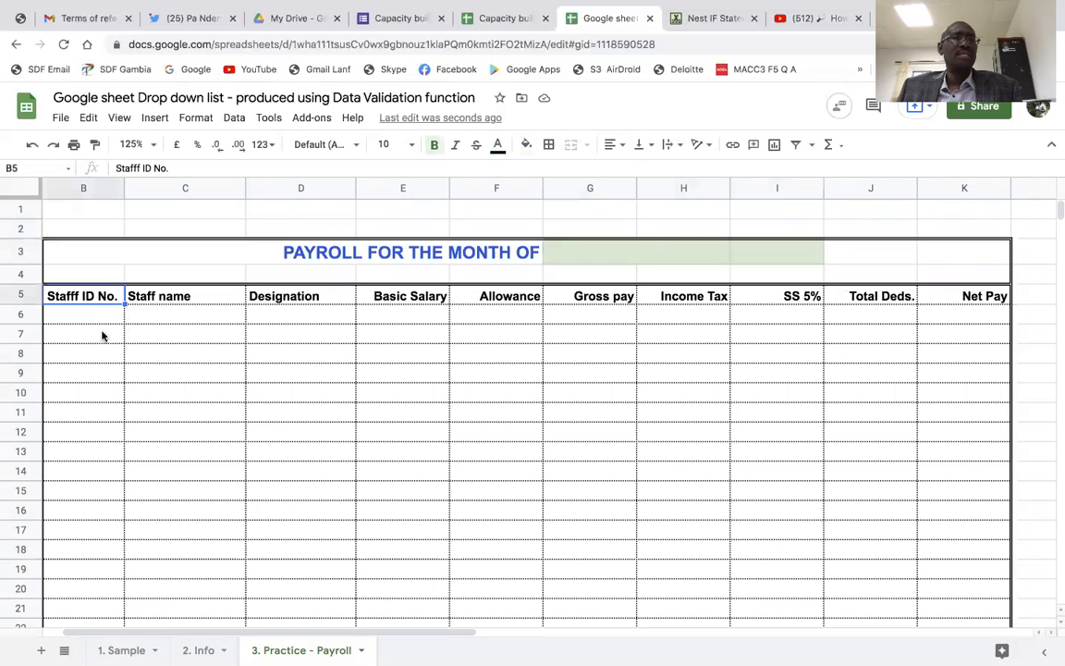
left_click(162, 300)
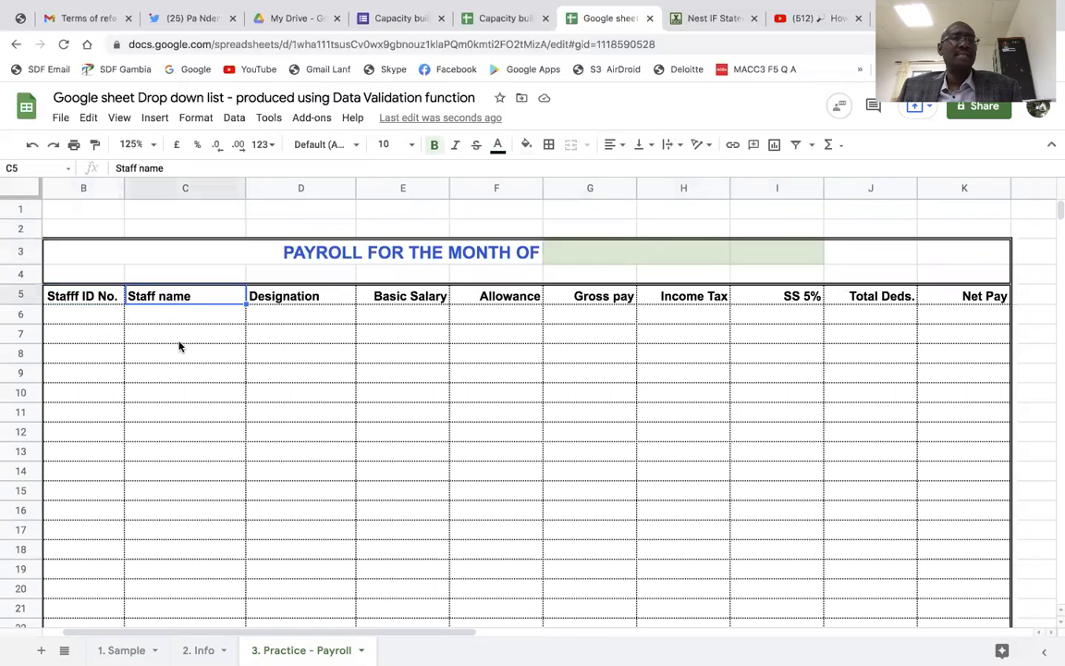
left_click(277, 296)
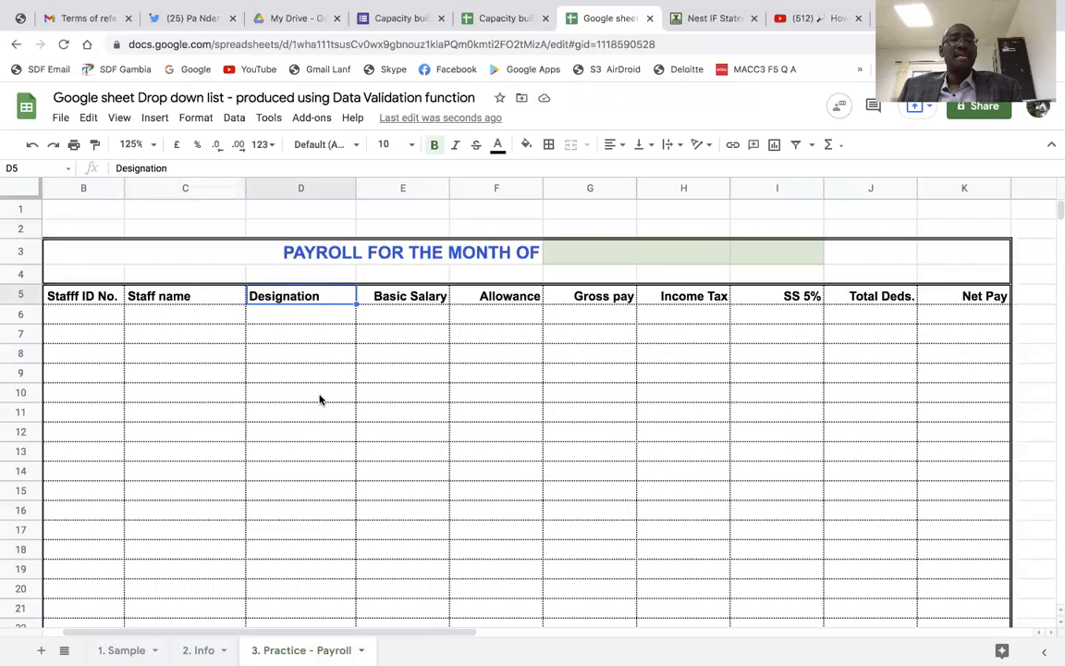
left_click(406, 298)
left_click(506, 301)
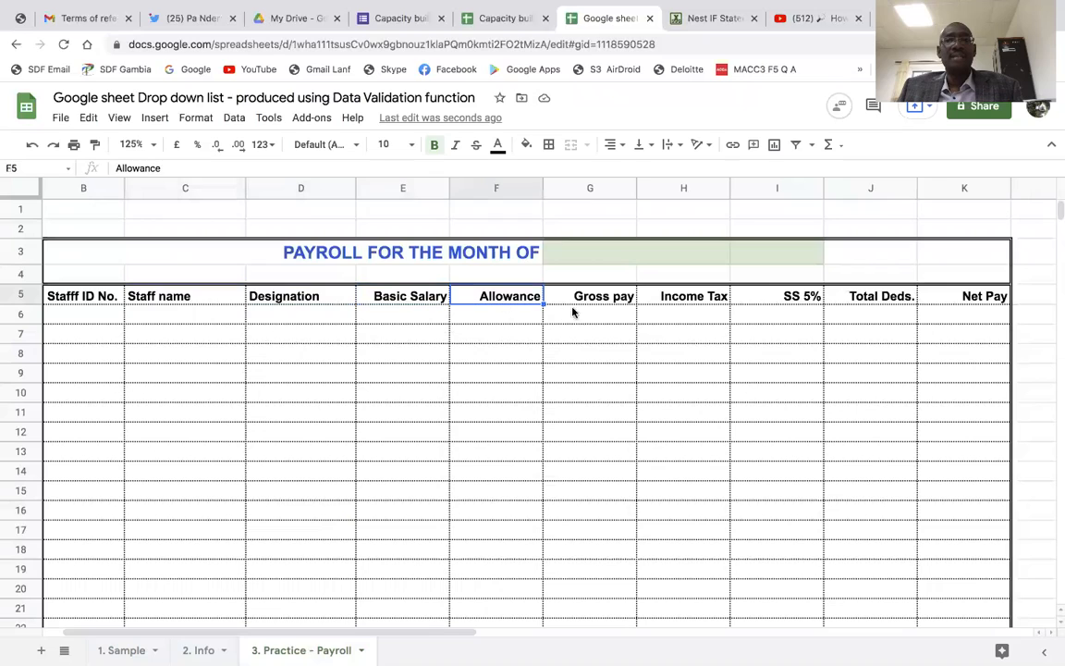
left_click(586, 300)
left_click(679, 302)
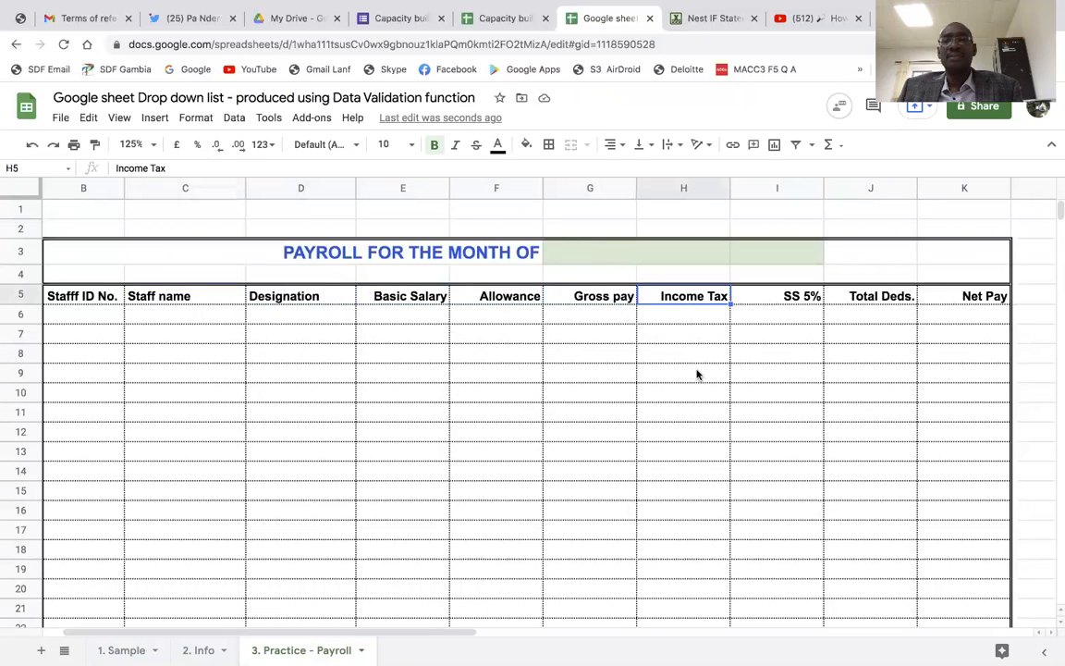
left_click(796, 303)
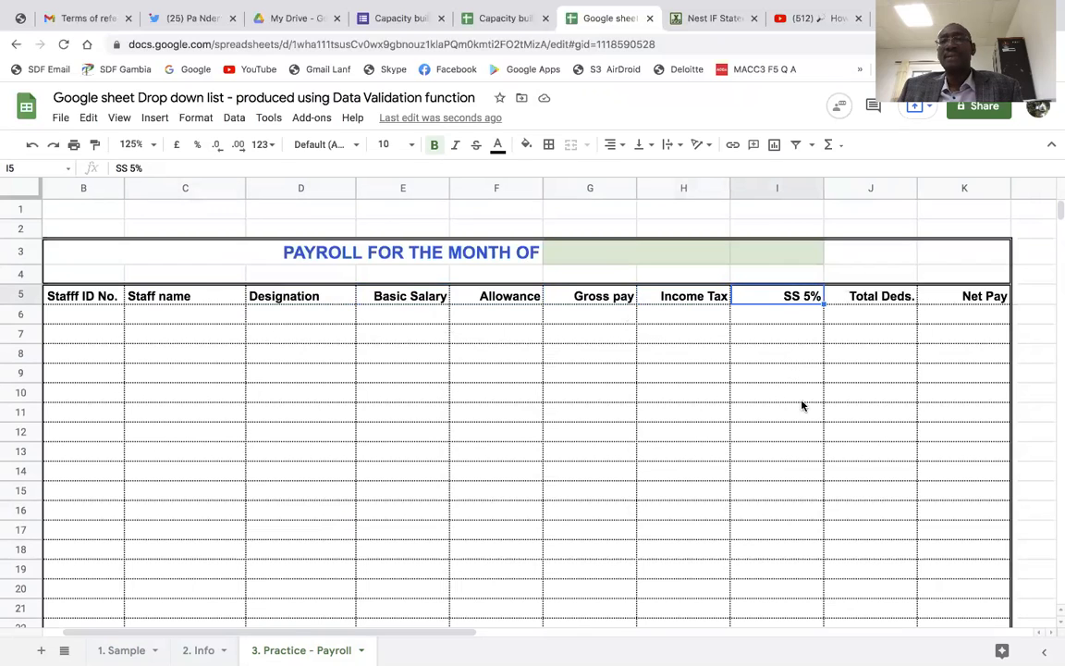
left_click(862, 303)
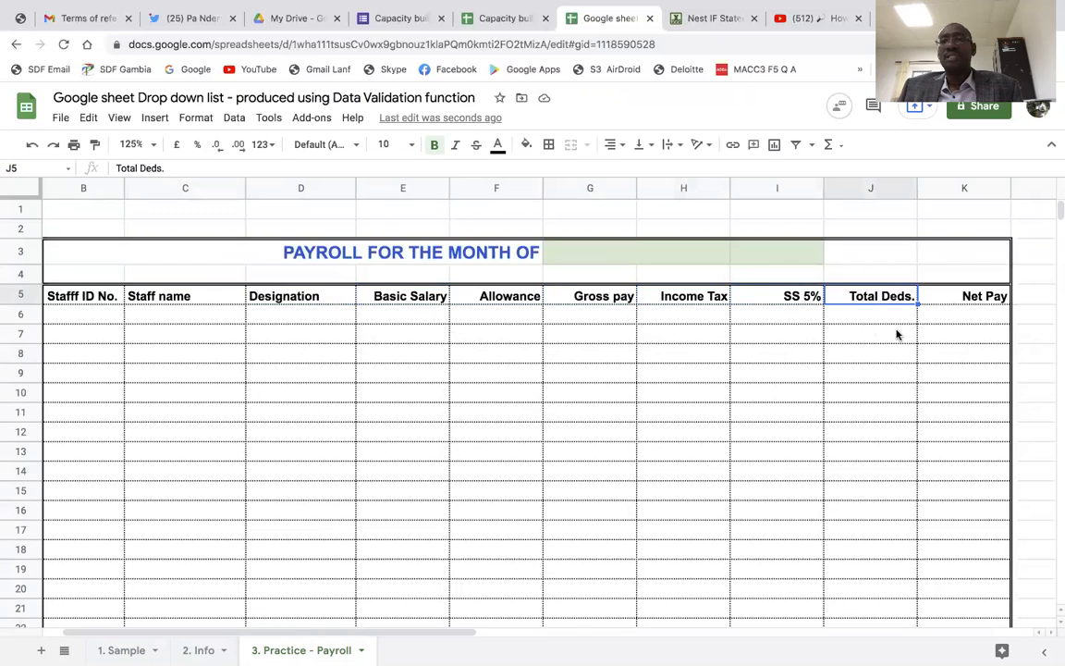
left_click(951, 302)
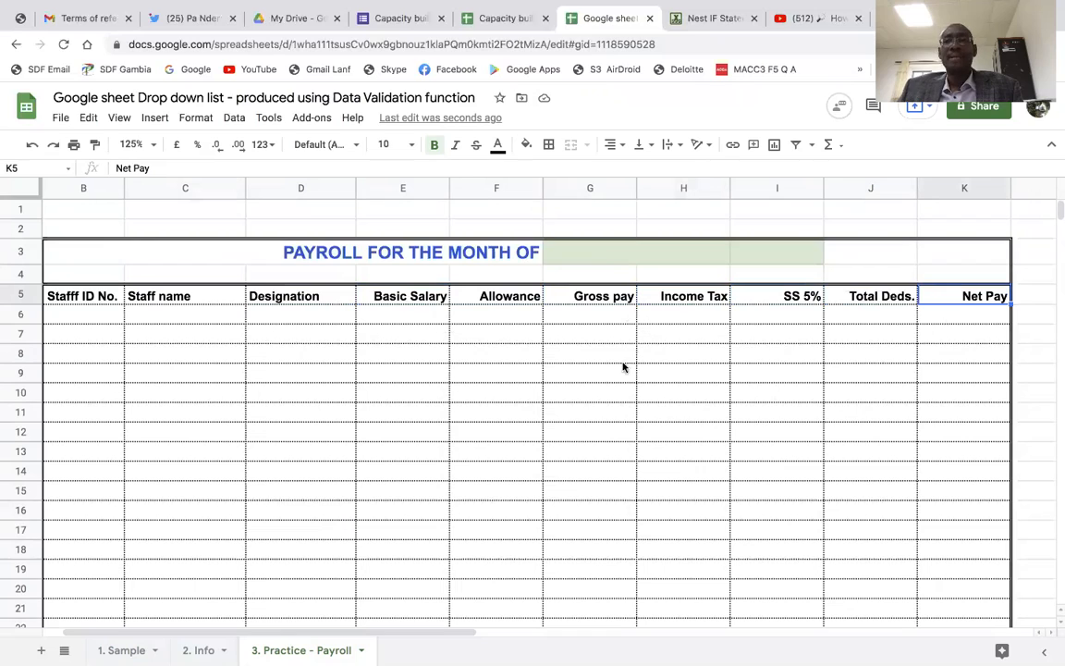
left_click(589, 264)
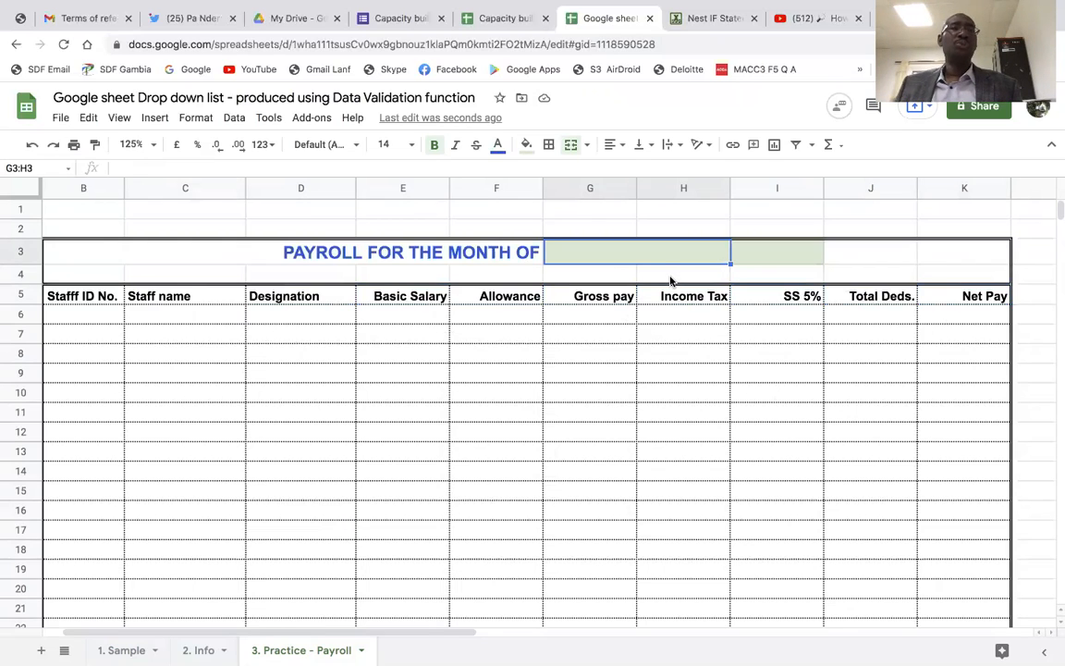
left_click(772, 255)
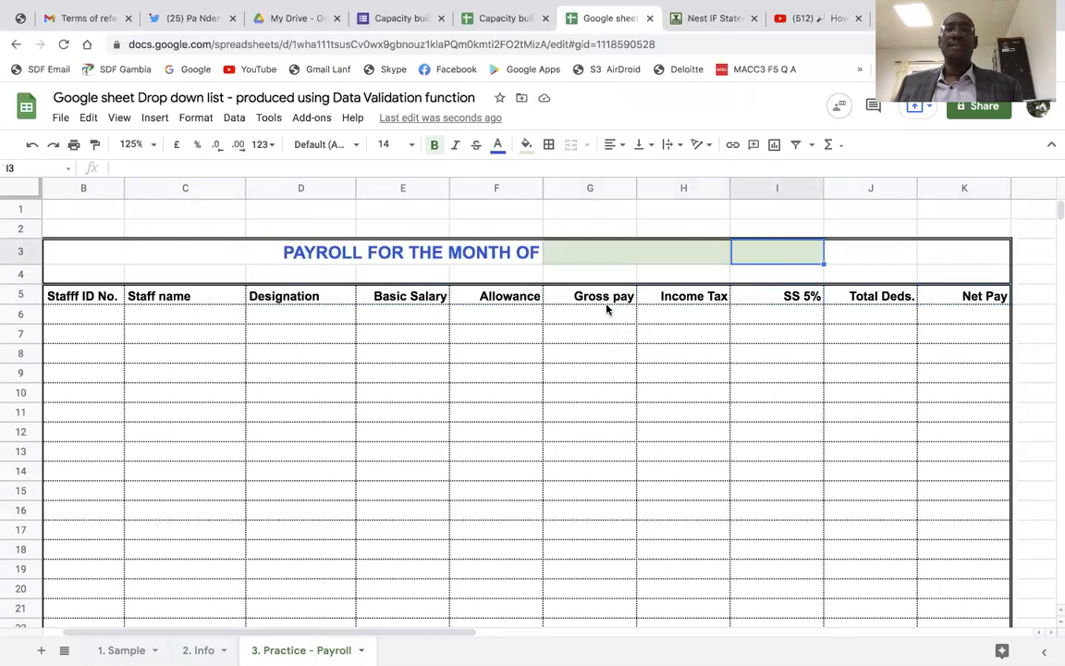
left_click(623, 256)
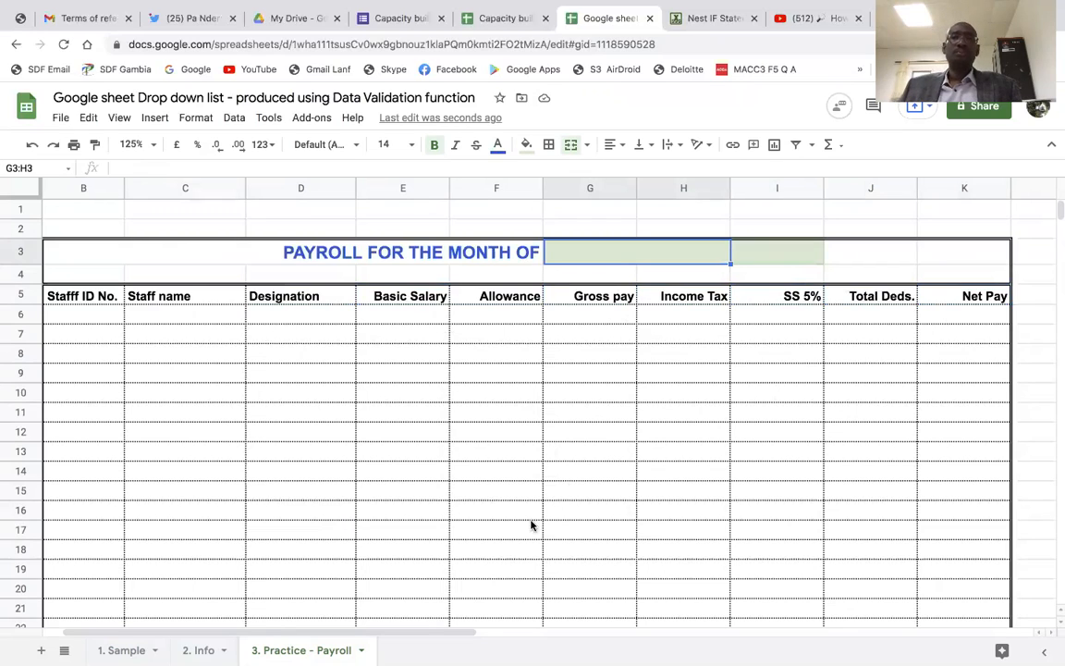
left_click(760, 257)
In the empty area beyond the payroll table, enter the headings Months in P3 and Year in Q3
left_click(627, 264)
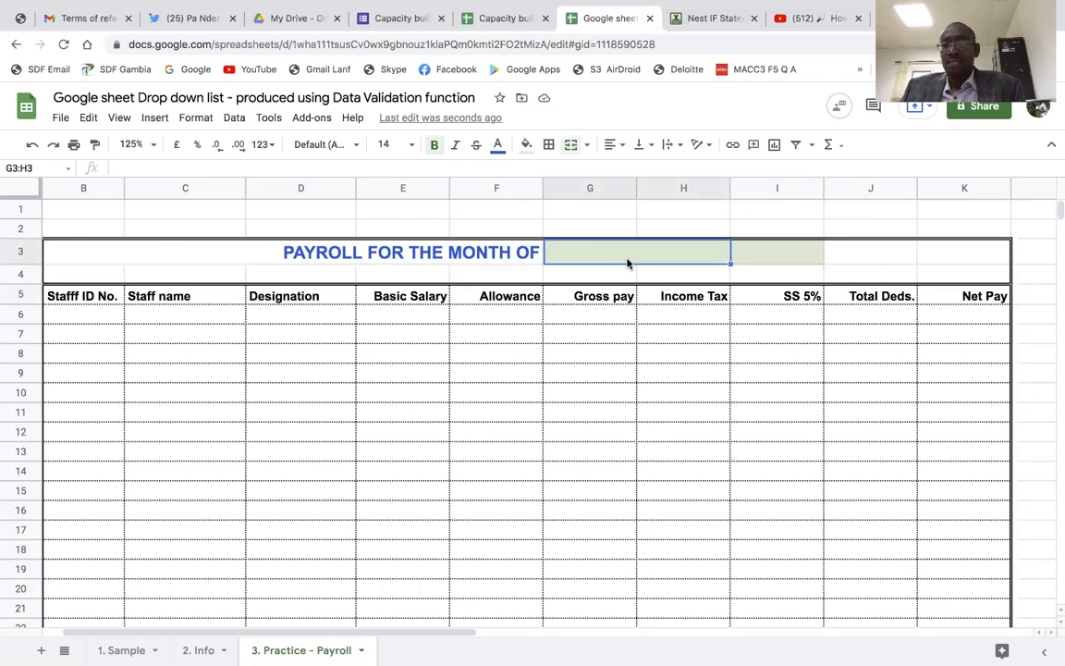
key("Right")
key("Right")
key("Right")
key("Right")
key("Right")
key("Right")
key("Right")
key("Right")
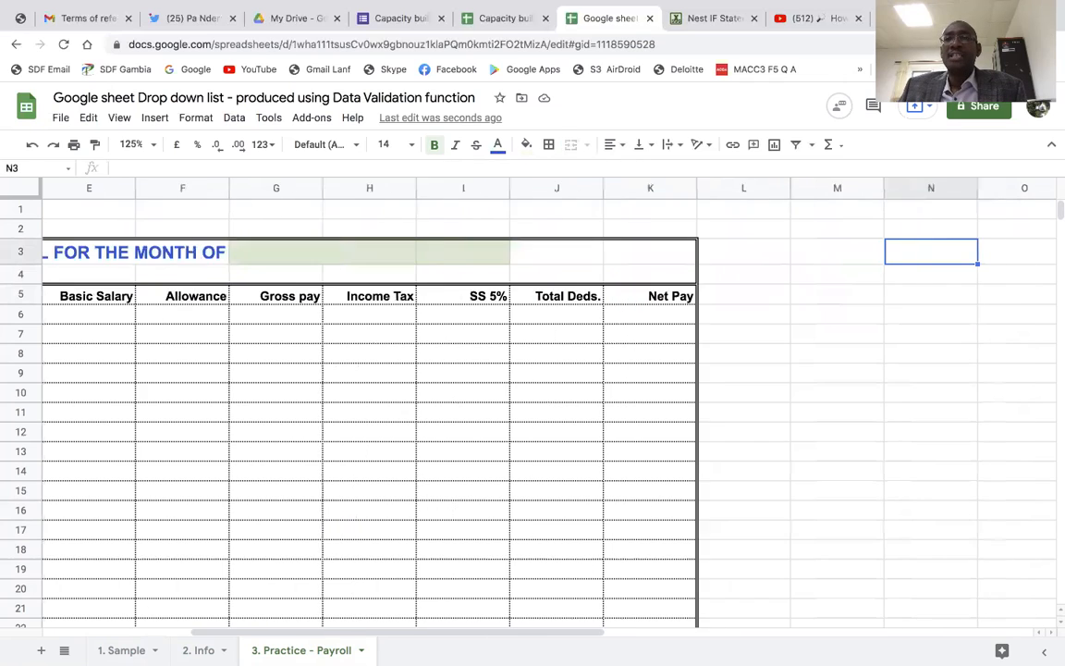
key("Right")
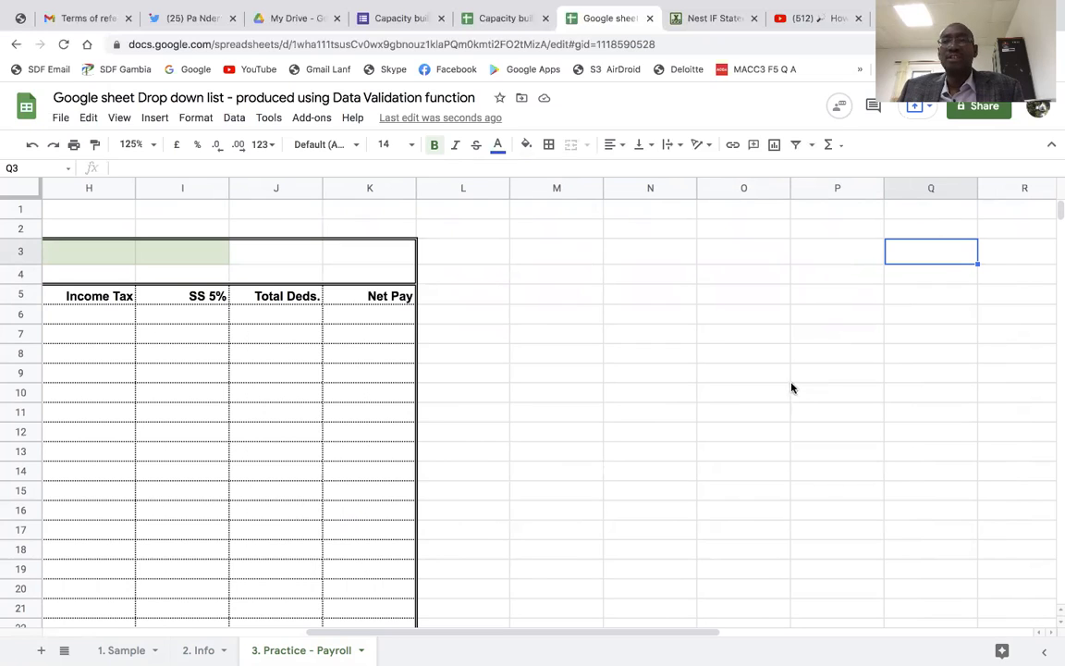
left_click(821, 259)
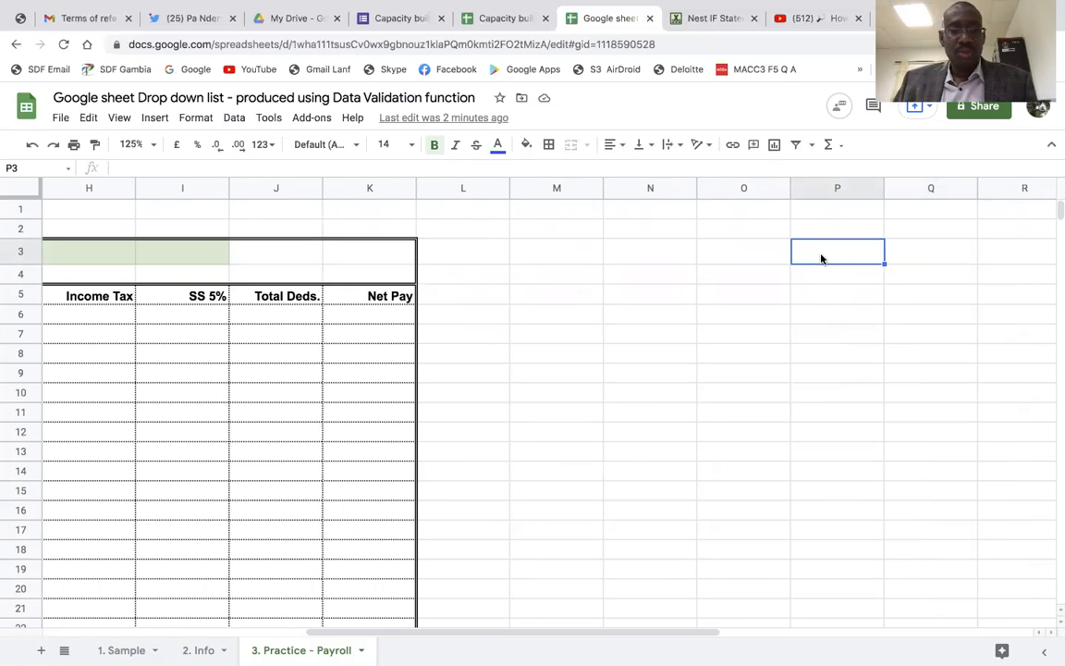
type("Month")
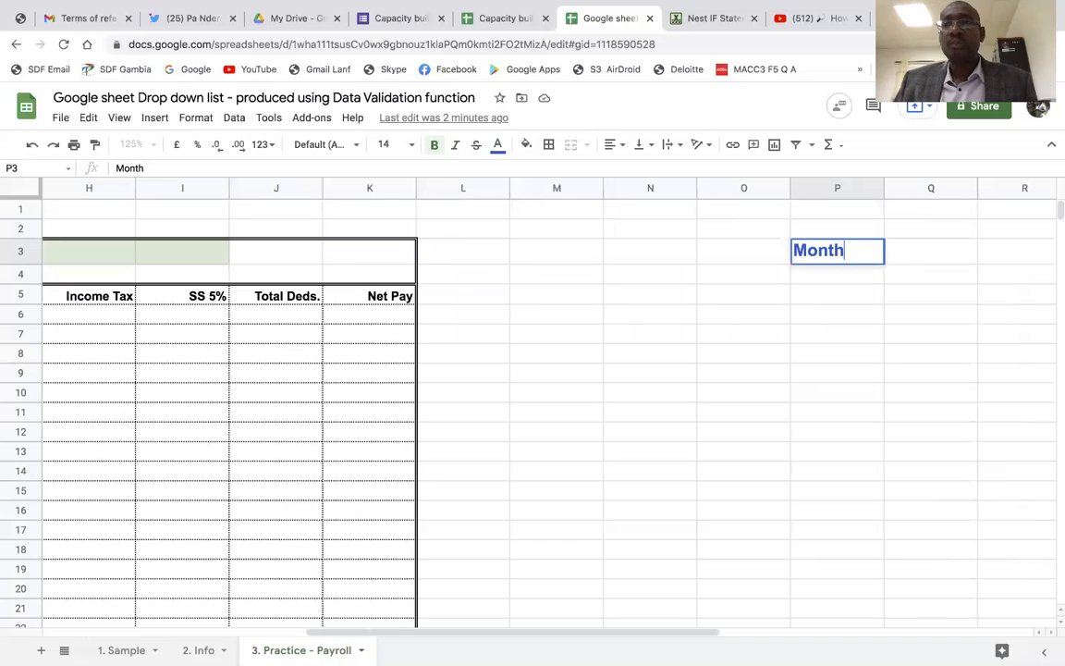
type("s")
key("Tab")
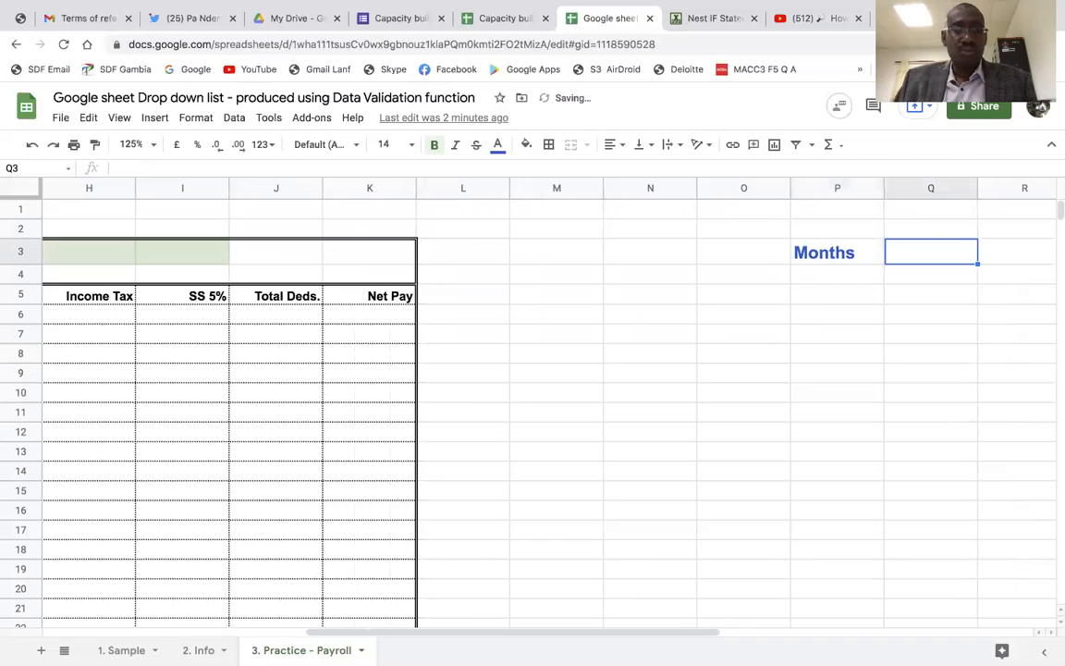
type("Year")
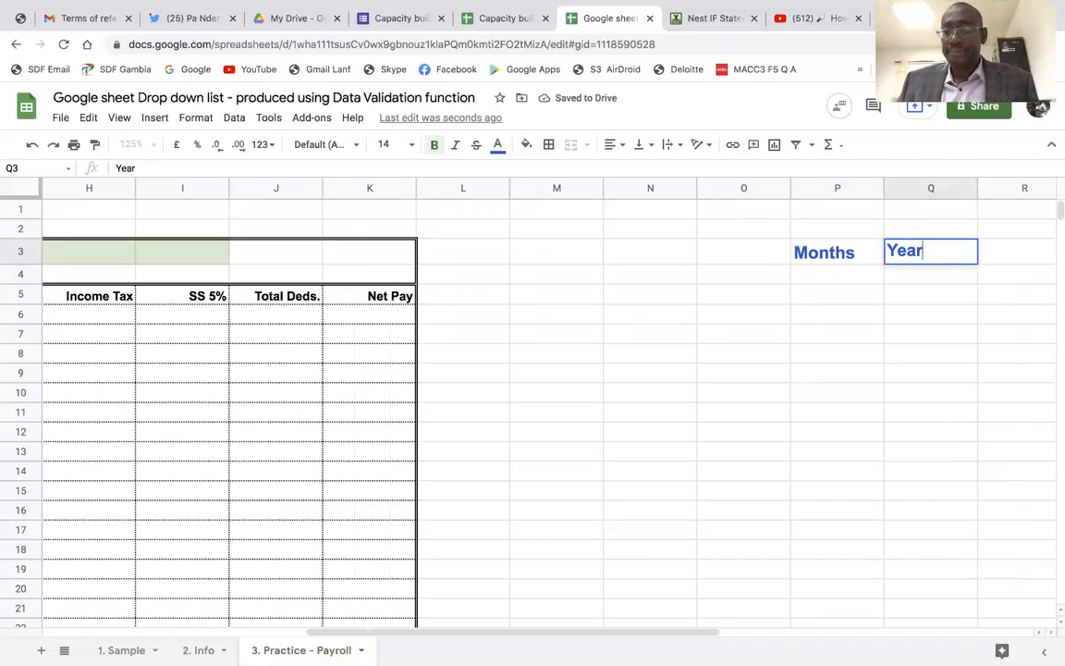
key("Return")
List the months January to December in P4:P15 by autofilling from January, and clear the surplus entry in P16
left_click(851, 276)
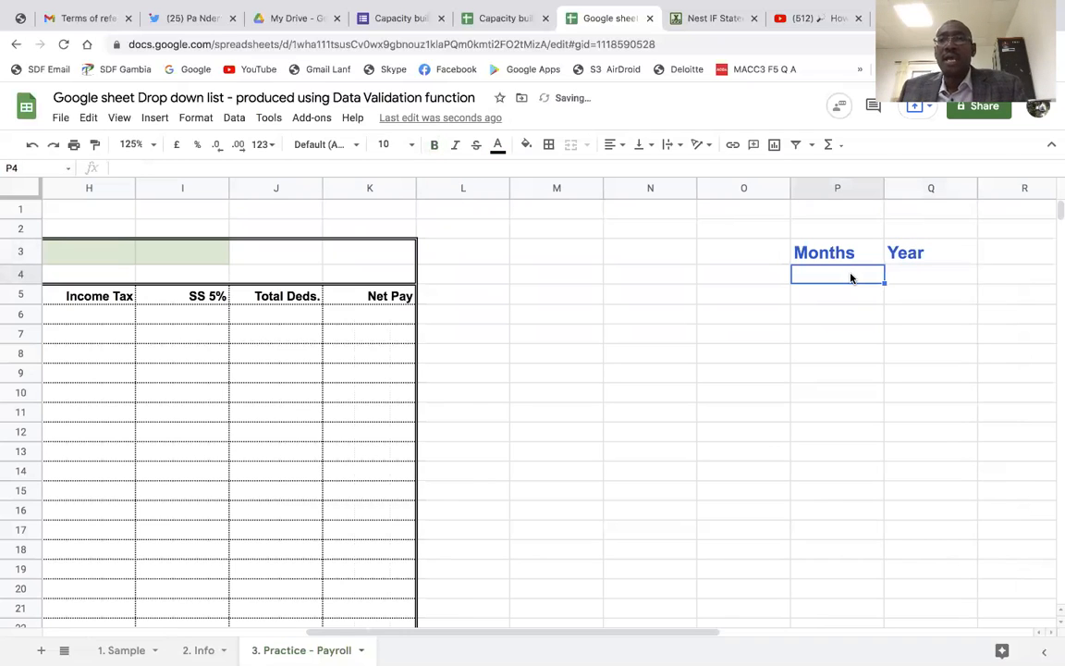
type("Jan")
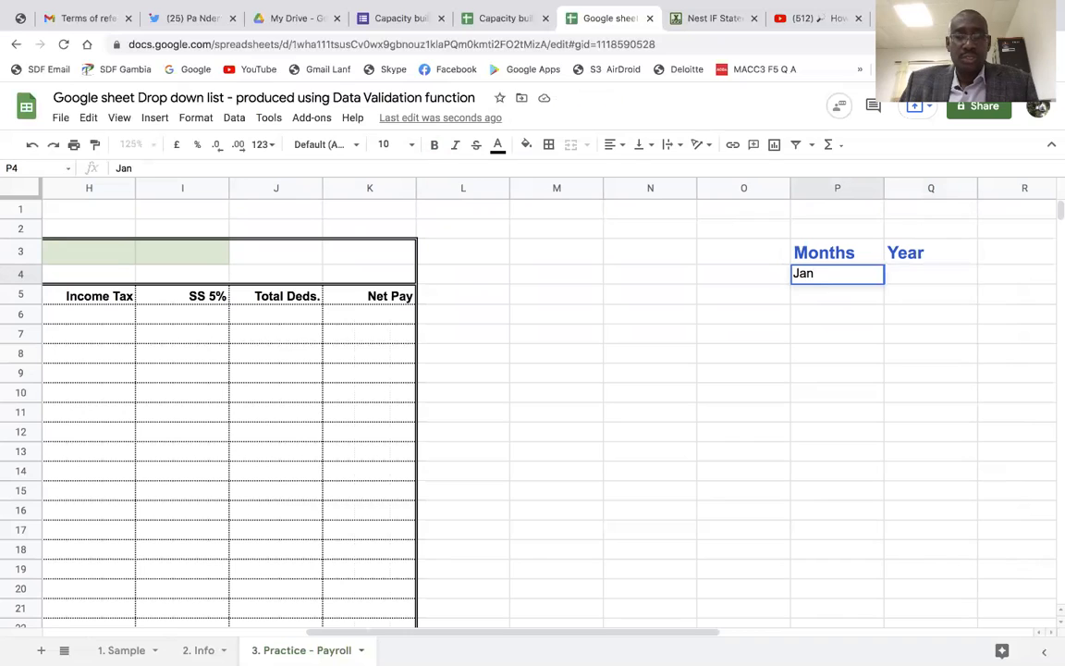
type("uary")
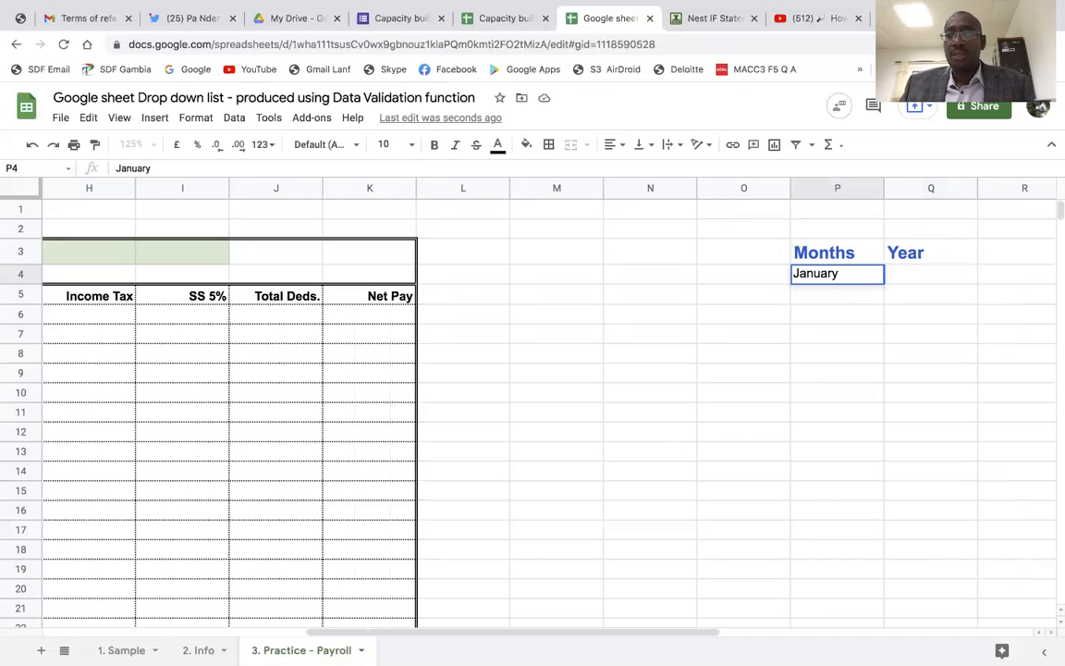
key("Return")
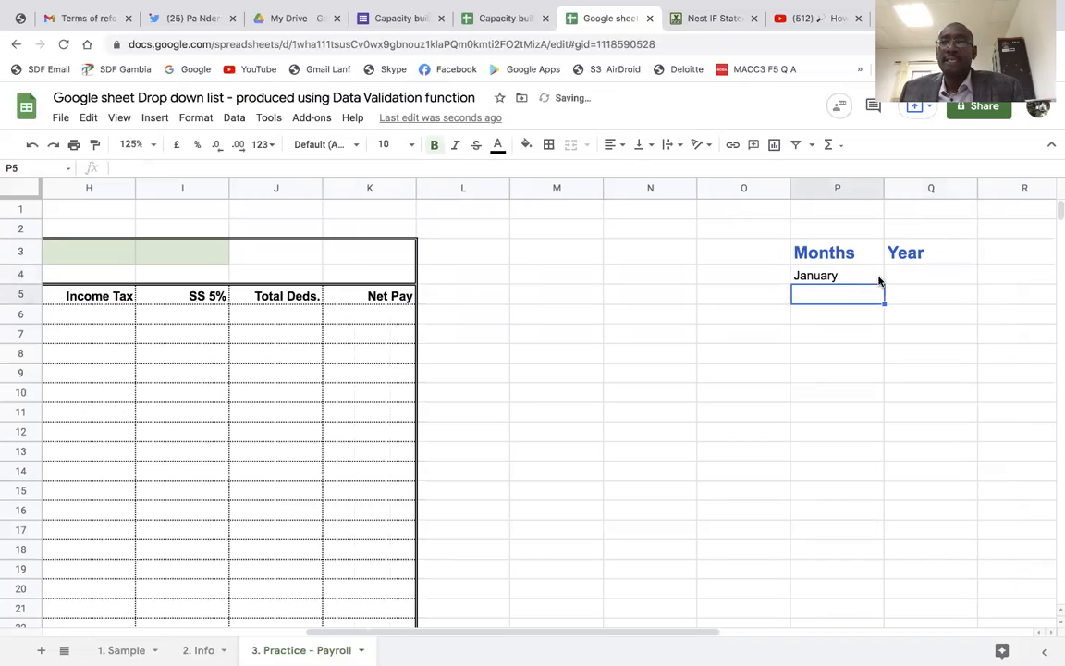
left_click(849, 277)
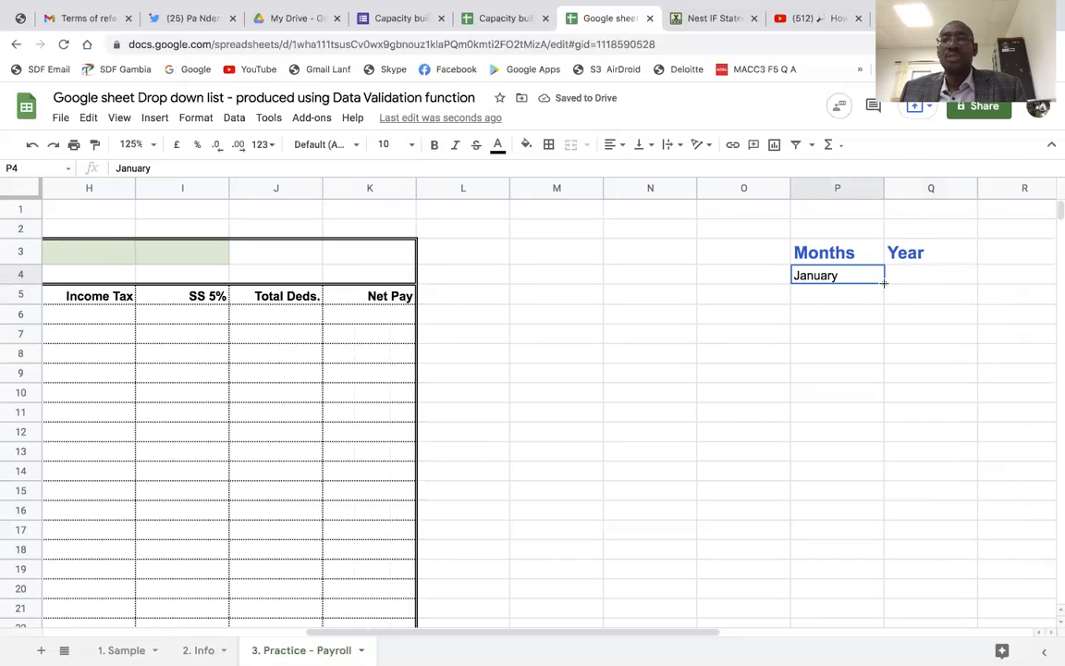
left_click_drag(883, 283, 852, 511)
left_click(849, 512)
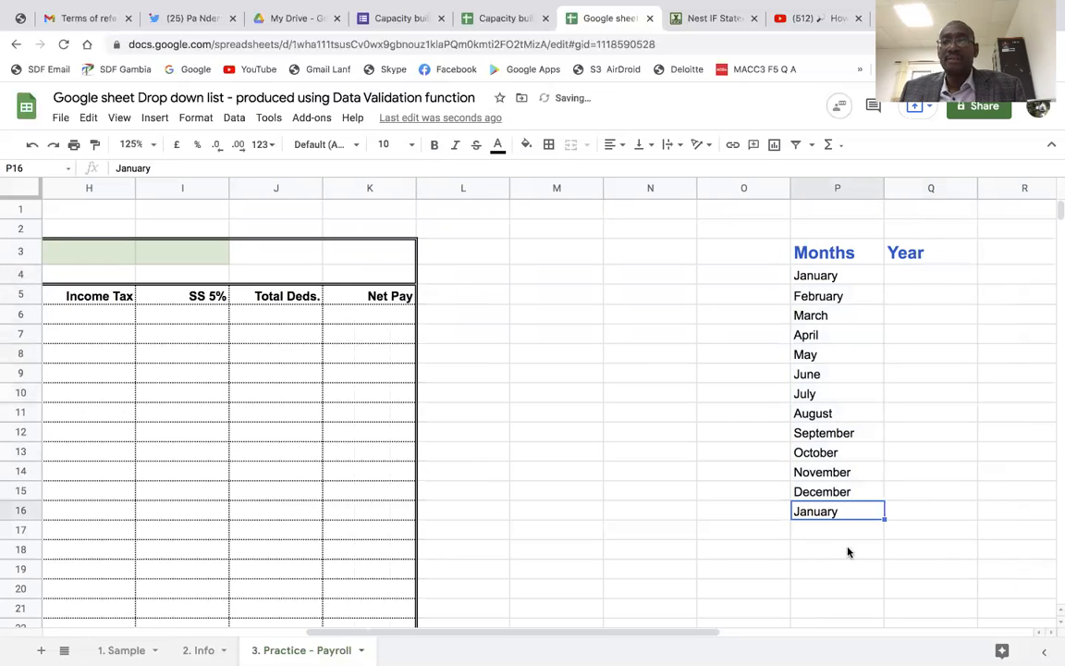
key("Delete")
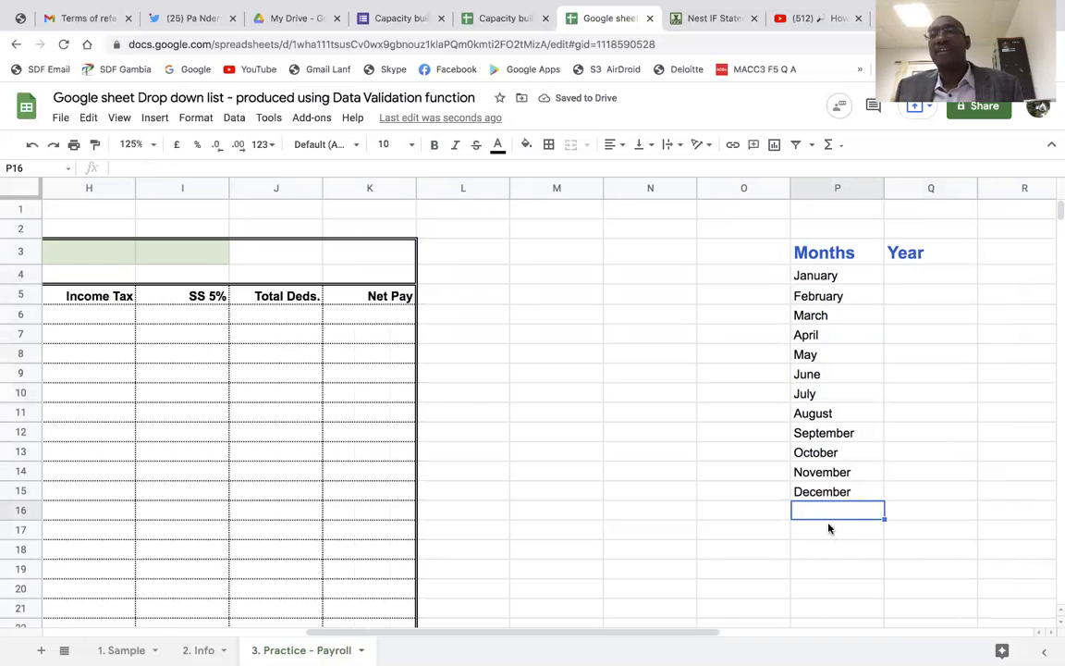
Enter 2021 in Q4 and 2022 in Q5 under the Year heading
left_click(906, 275)
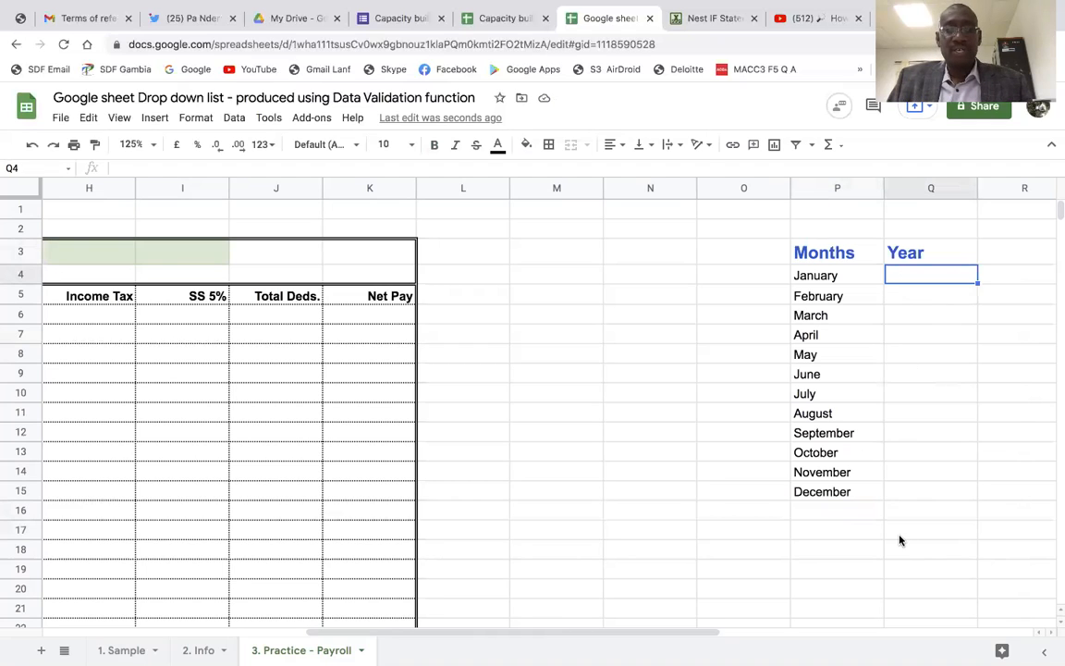
type("2021")
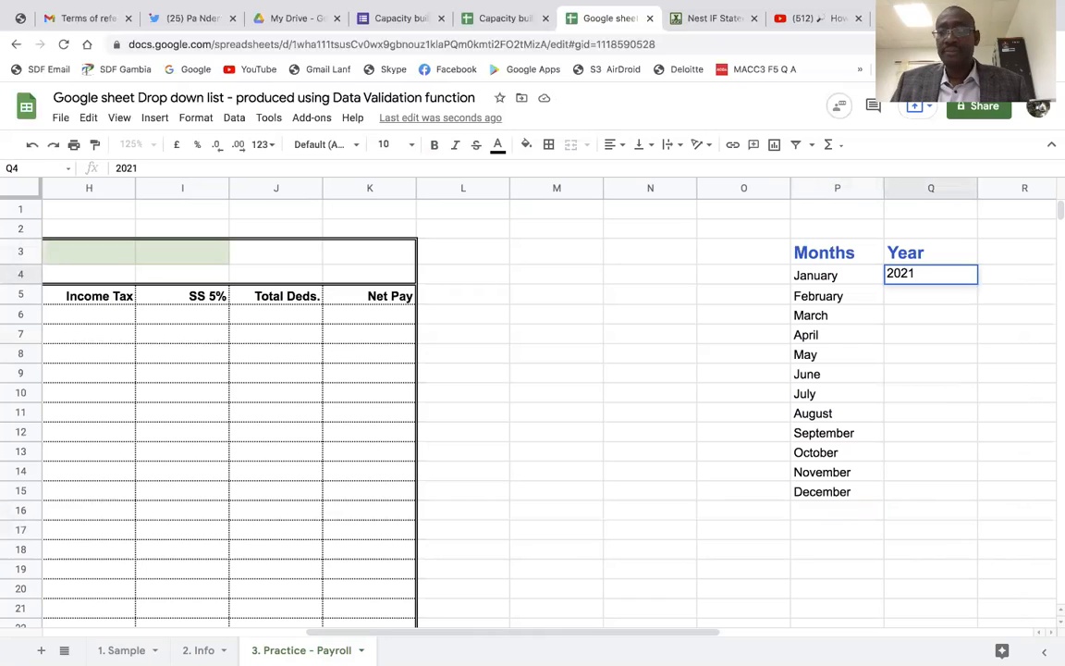
key("Return")
type("2022")
key("Return")
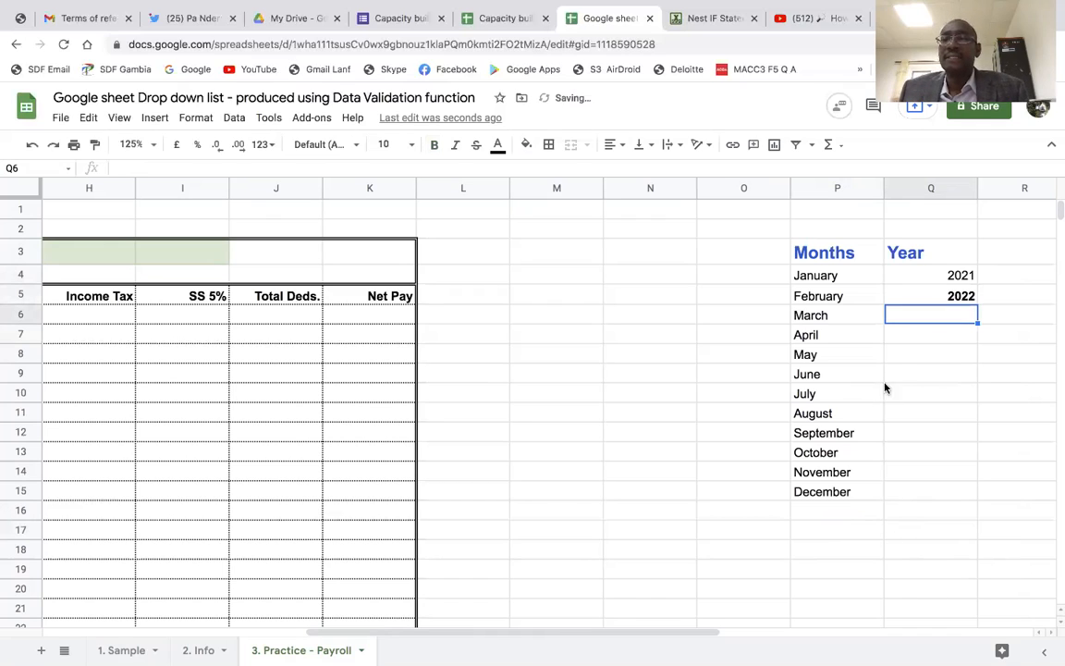
Extend the year series from Q4:Q5 down alongside the months to 2032 in Q15
left_click(945, 295)
key("Down")
key("Down")
left_click_drag(958, 276, 957, 297)
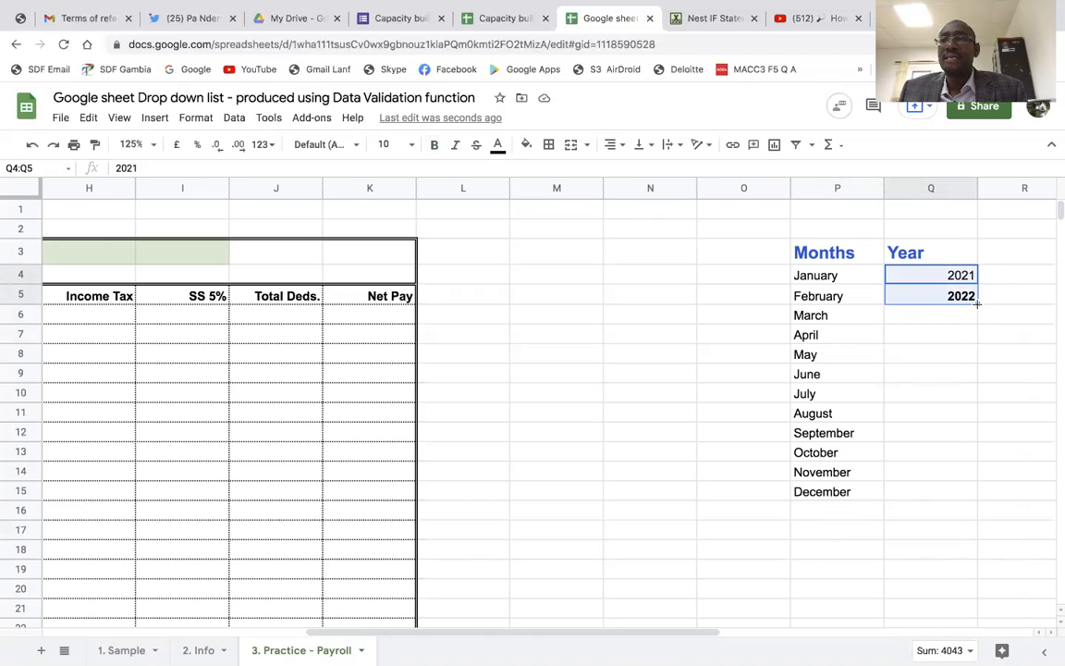
double_click(978, 303)
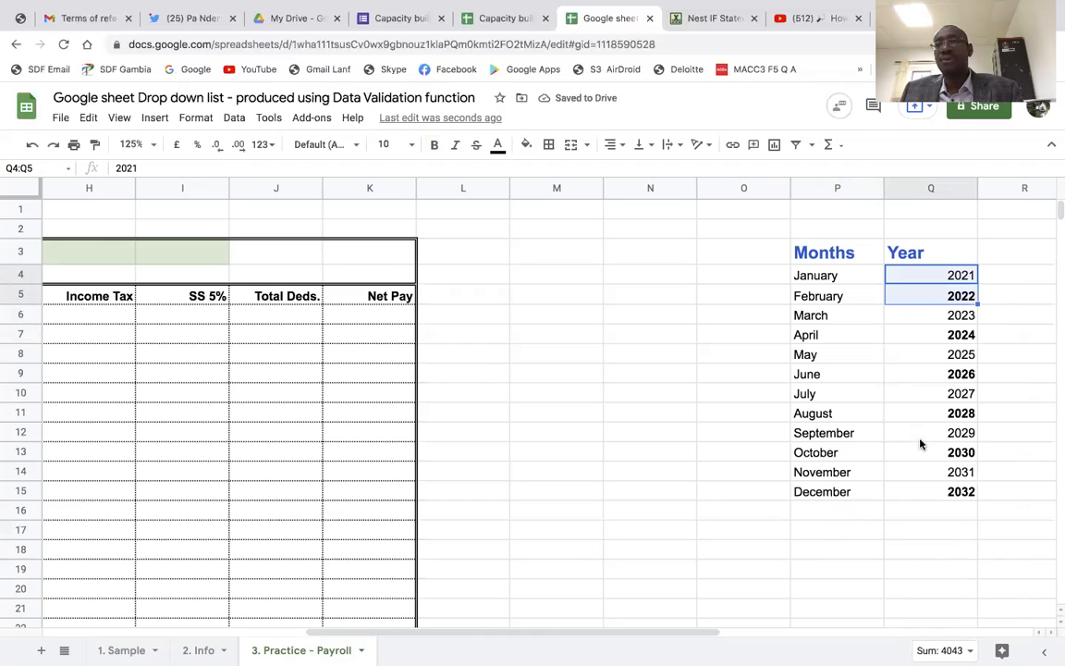
left_click(949, 319)
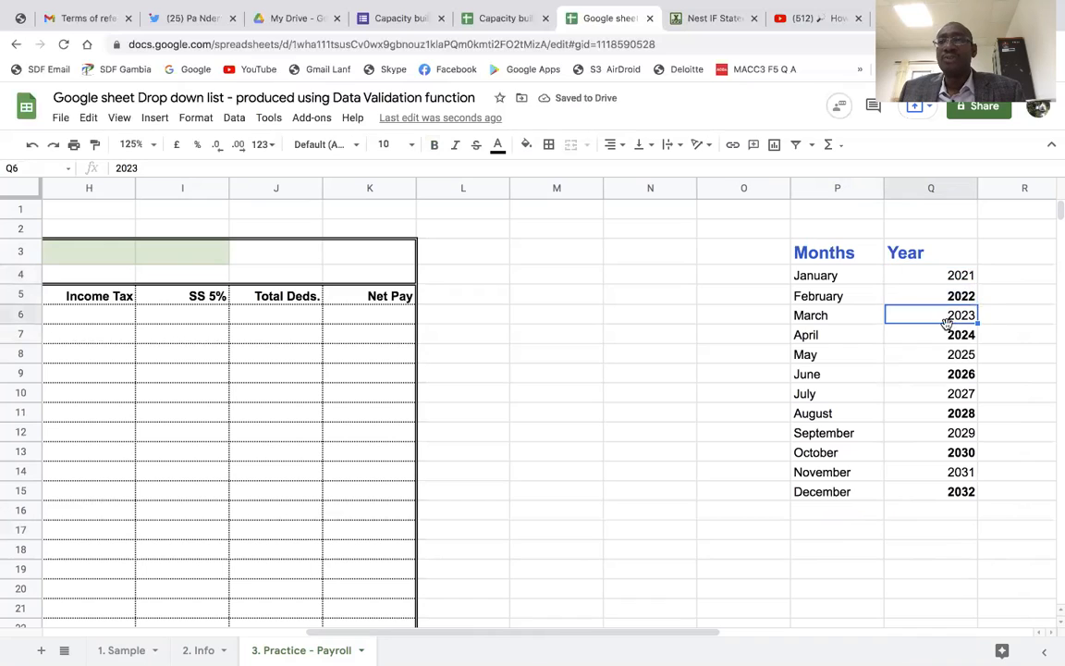
left_click(948, 341)
left_click(948, 359)
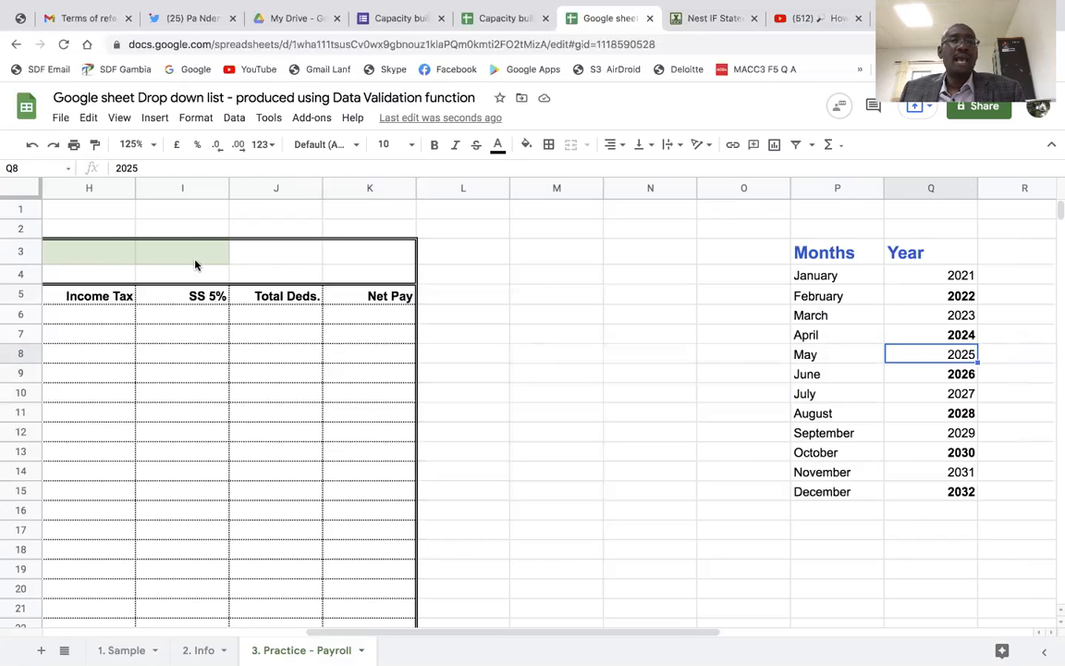
Open the data validation settings for the merged month cell G3:H3 beside the payroll heading
left_click(90, 259)
left_click_drag(331, 627, 238, 616)
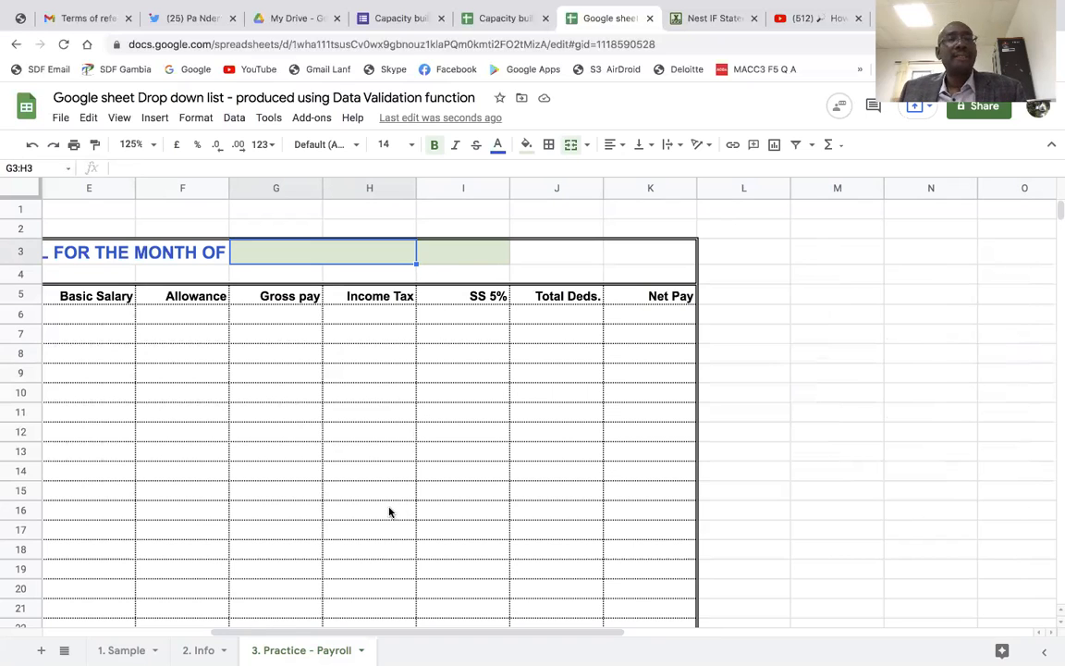
mouse_move(537, 634)
left_mouse_down()
mouse_move(637, 634)
mouse_move(474, 636)
mouse_move(545, 635)
left_mouse_up()
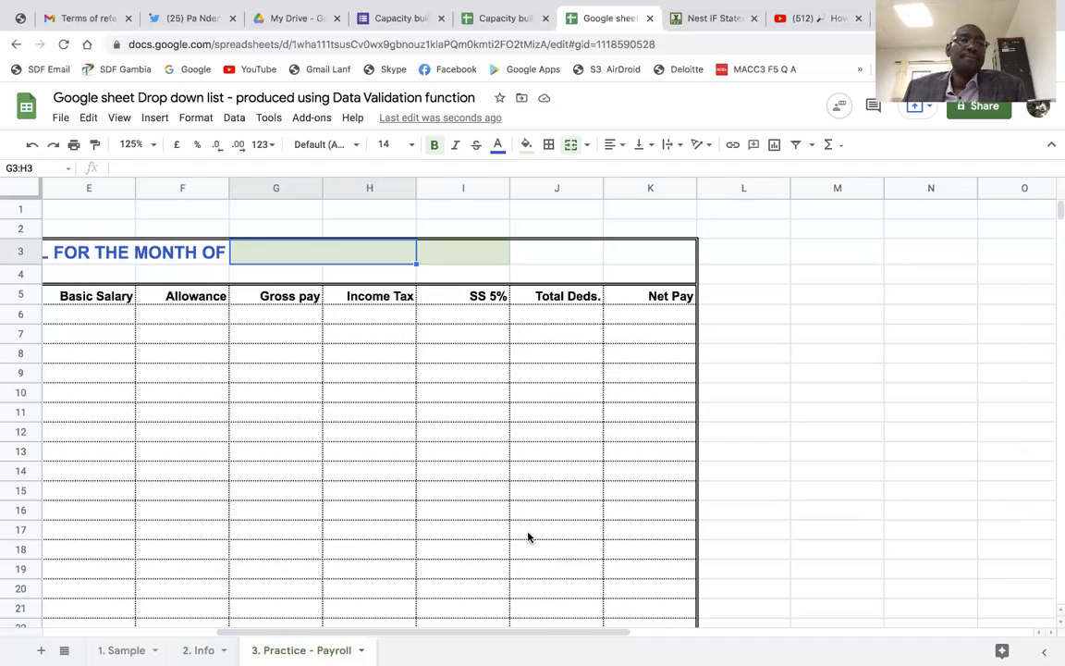
scroll(275, 631, "left", 2)
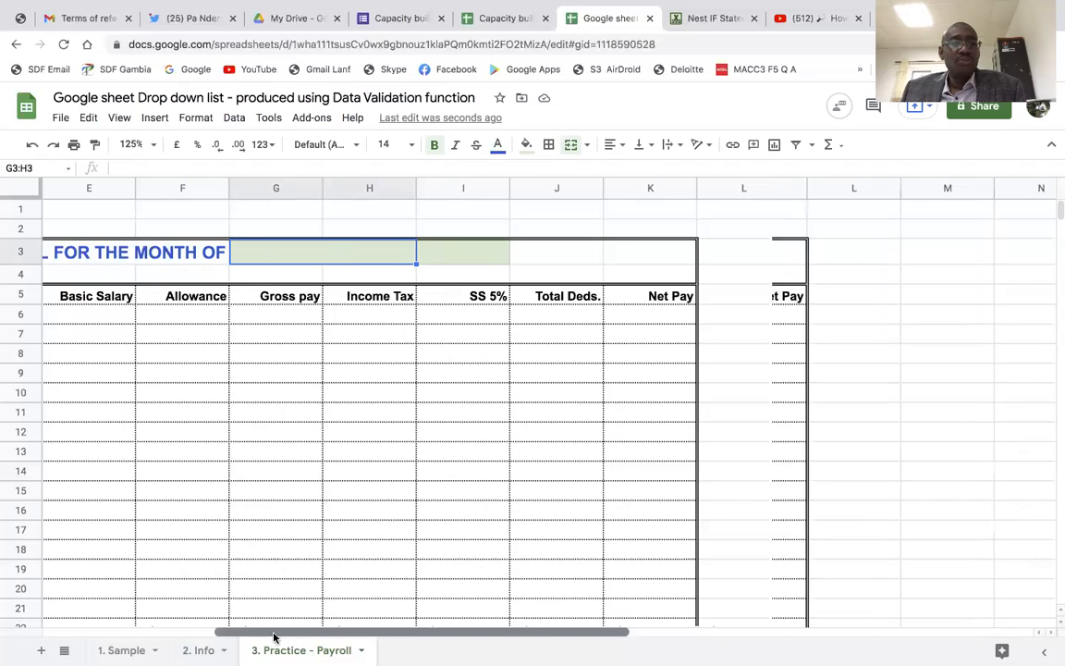
left_click(447, 353)
left_click(407, 261)
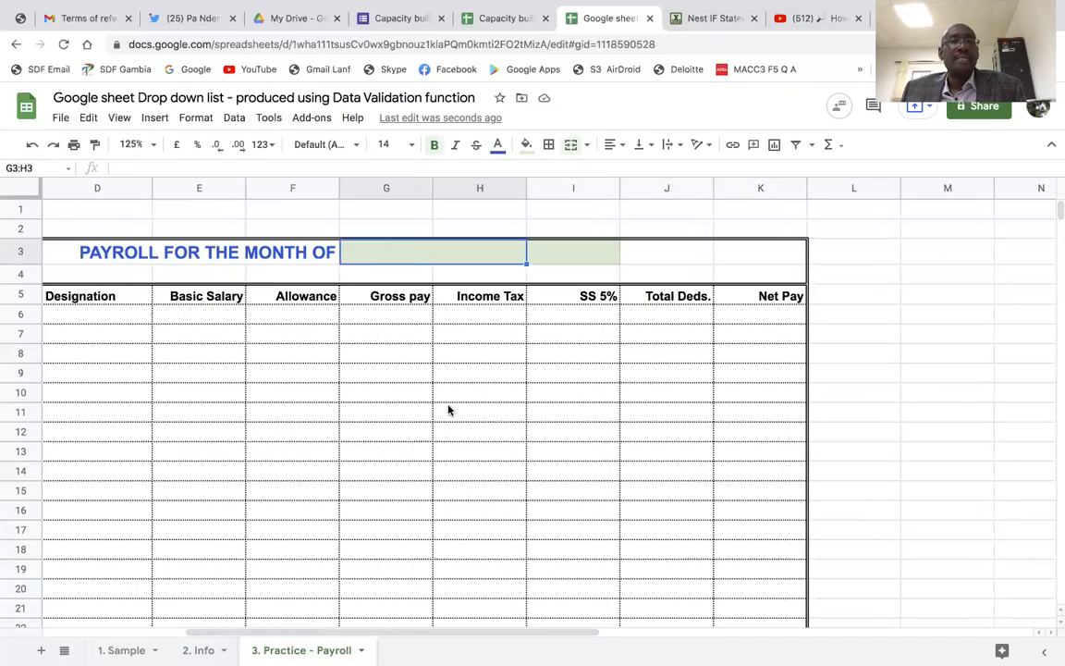
left_click(233, 119)
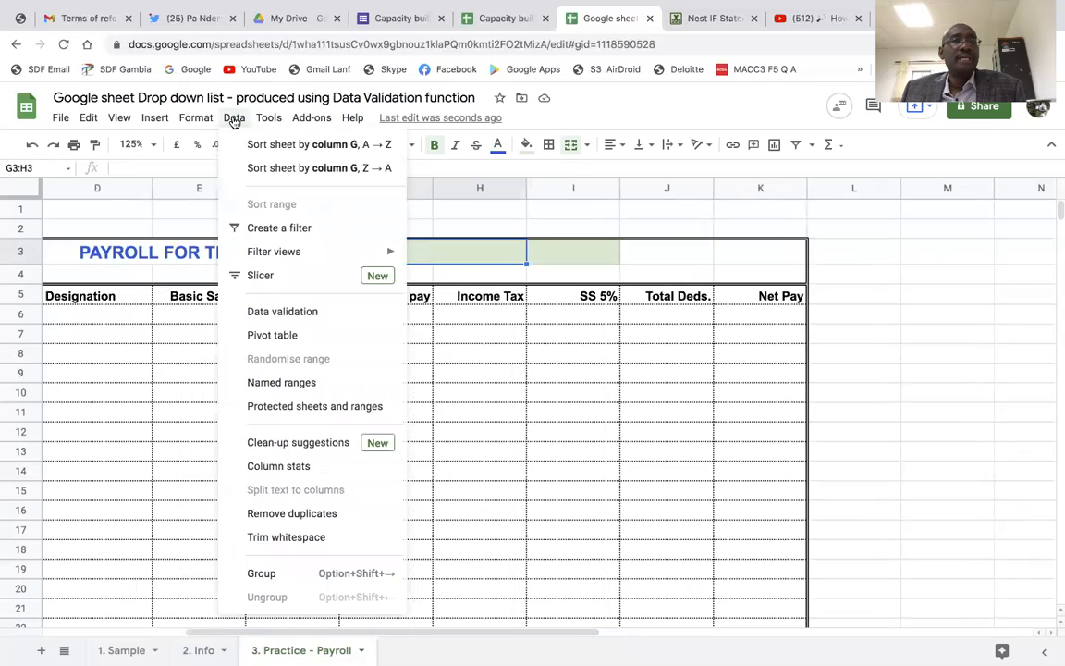
left_click(269, 312)
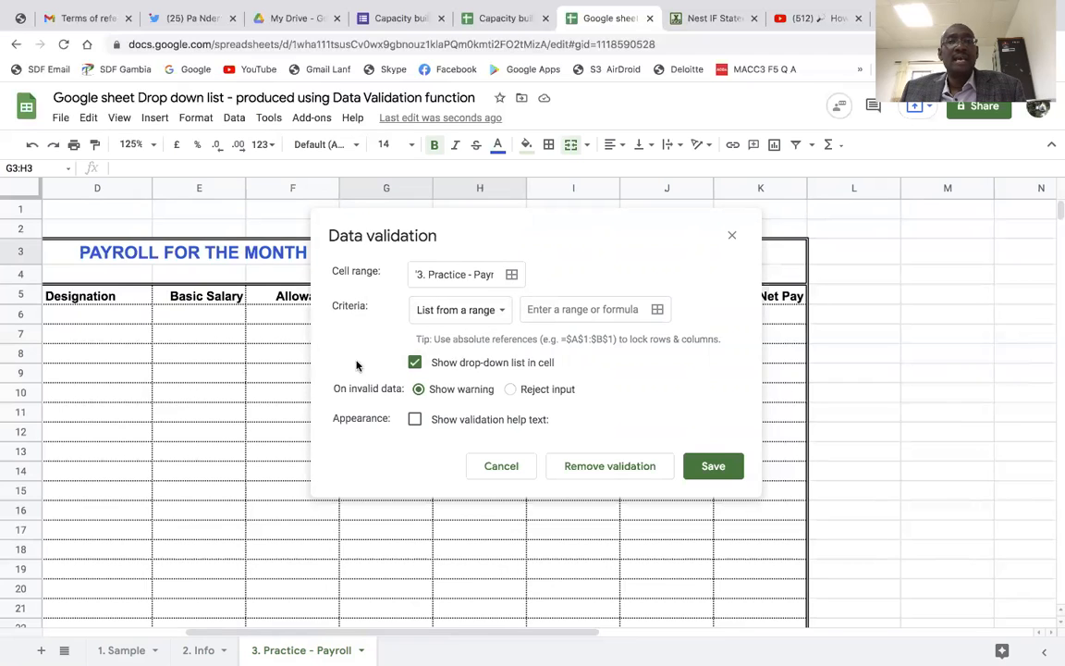
Review the available validation criteria and choose List from a range for the month cell
left_click(504, 314)
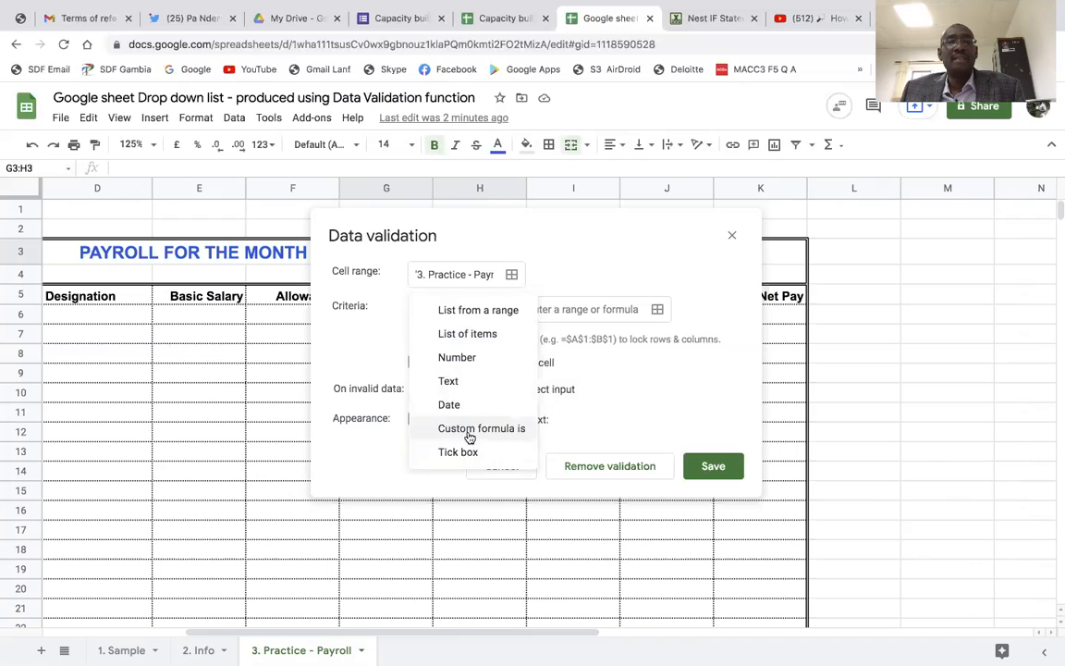
left_click(587, 282)
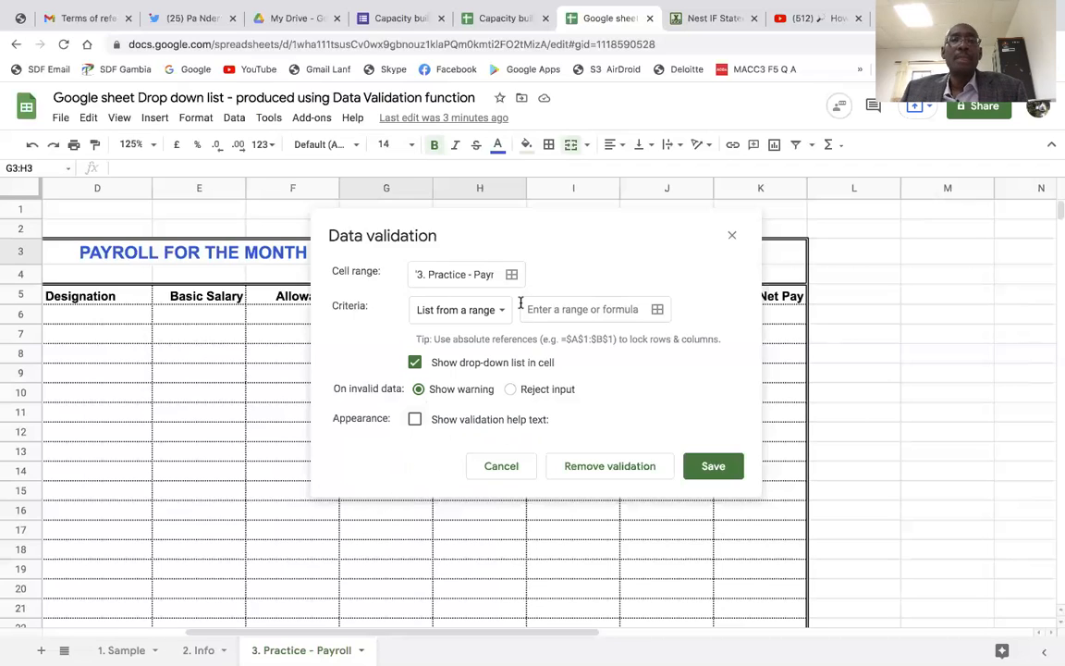
left_click_drag(497, 242, 518, 235)
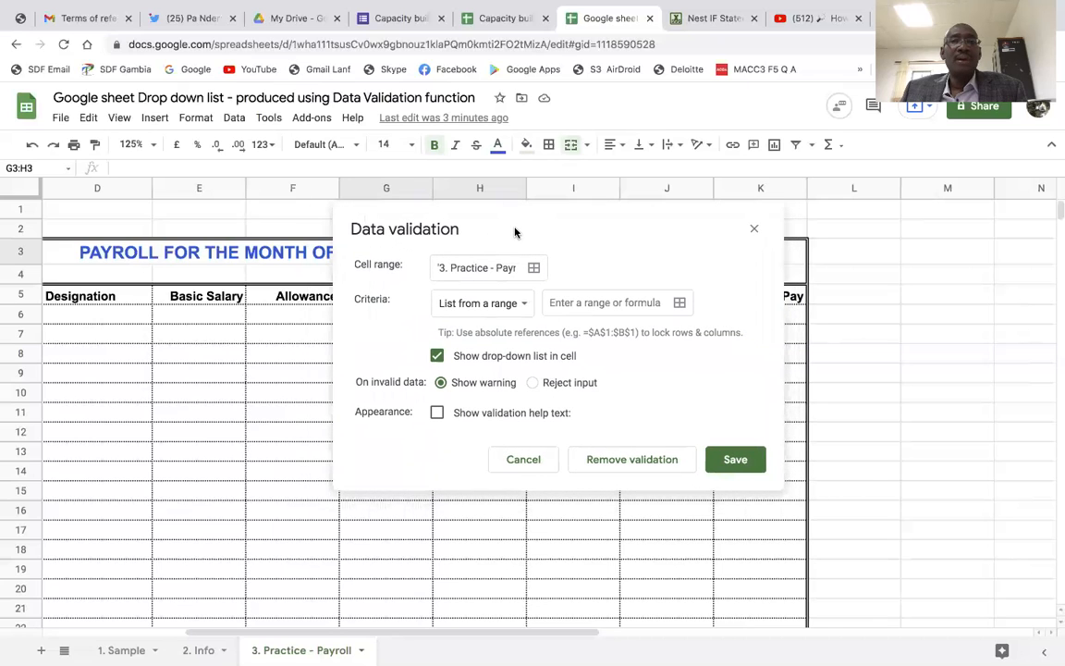
left_click(513, 306)
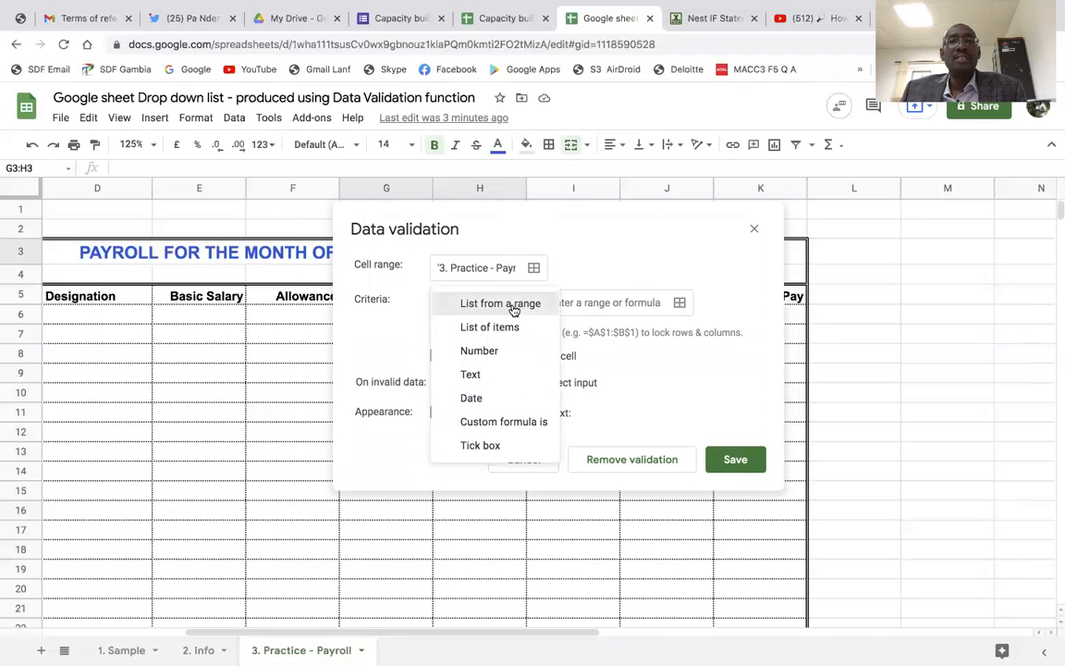
left_click(512, 306)
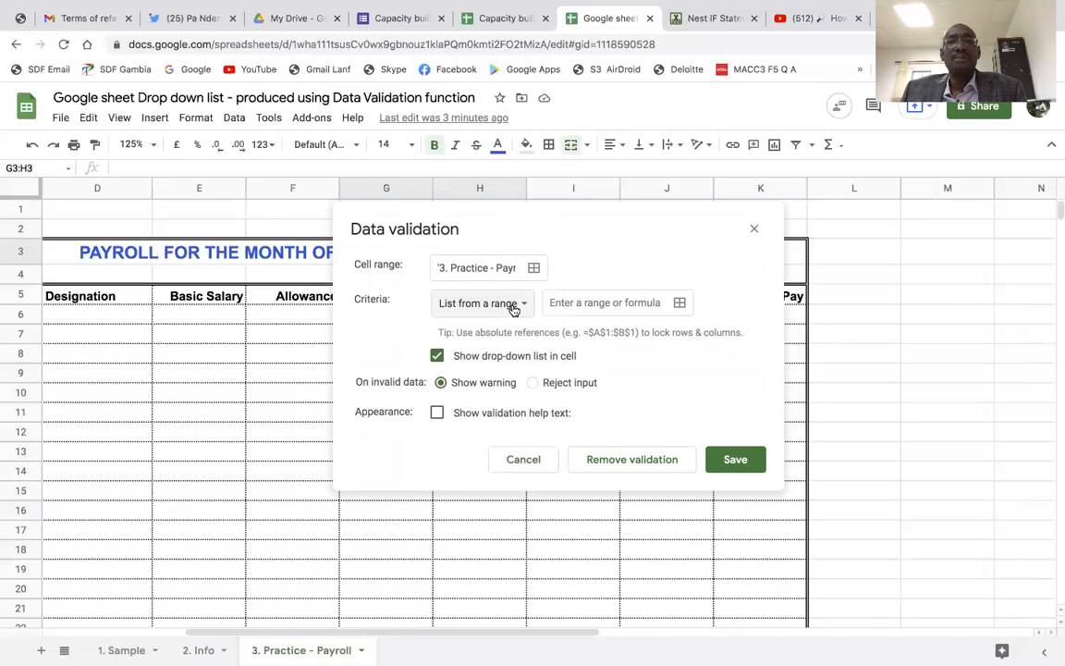
Use the months list P4:P15 as the source range for the month cell's validation
left_click(680, 306)
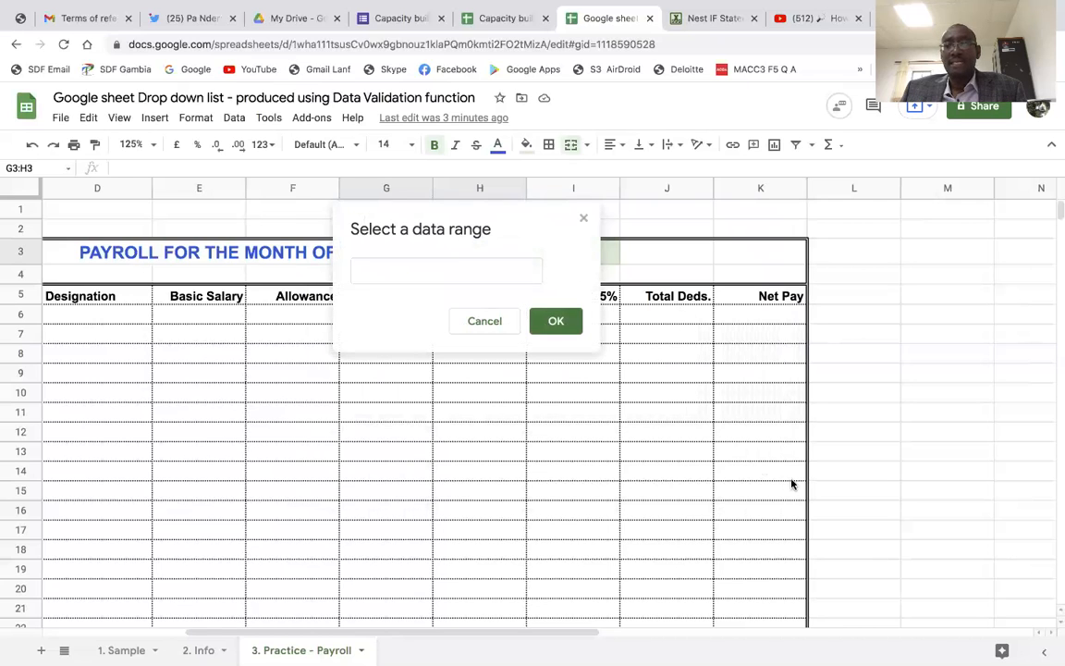
left_click_drag(589, 632, 722, 640)
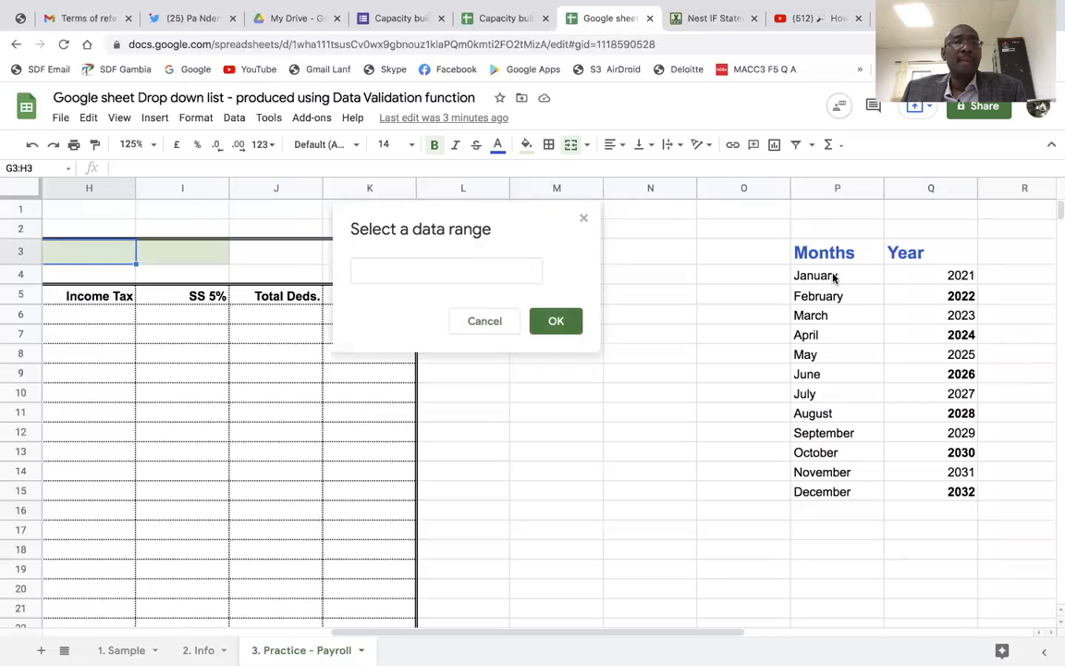
left_click_drag(833, 275, 833, 492)
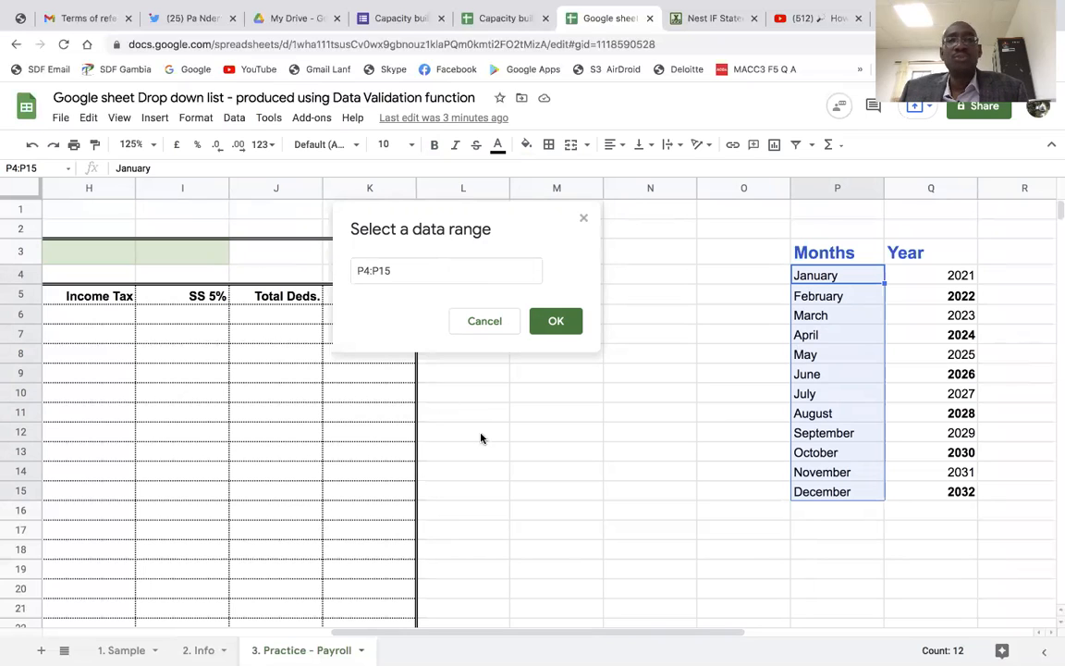
left_click(560, 322)
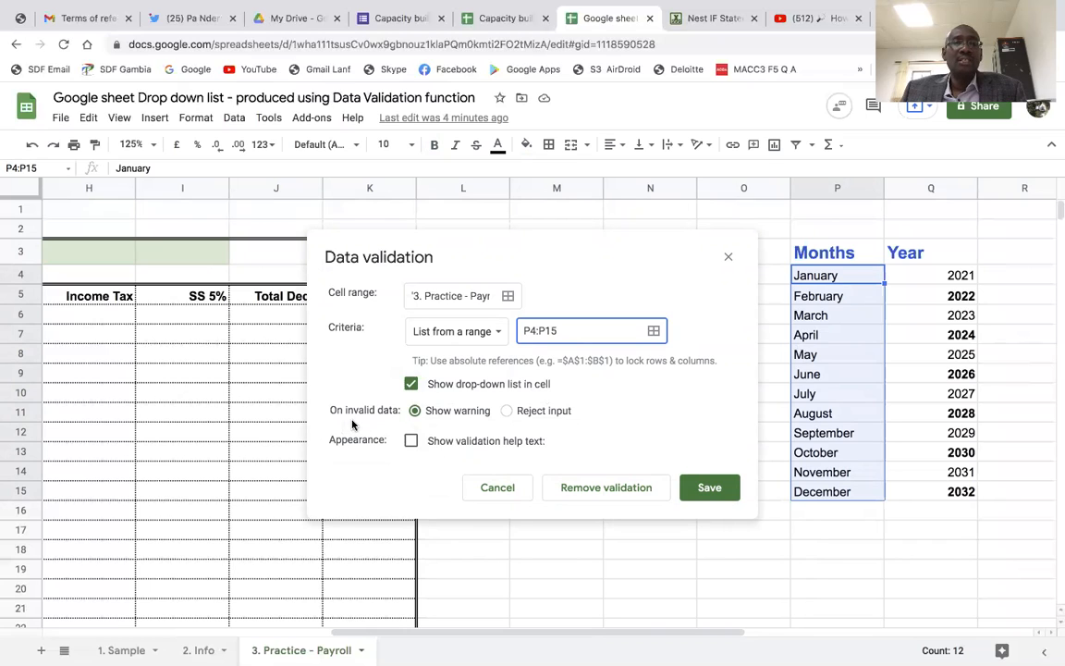
Make the month validation reject invalid input, add the help text "Click drop down menu to select the months", and save it
left_click(505, 411)
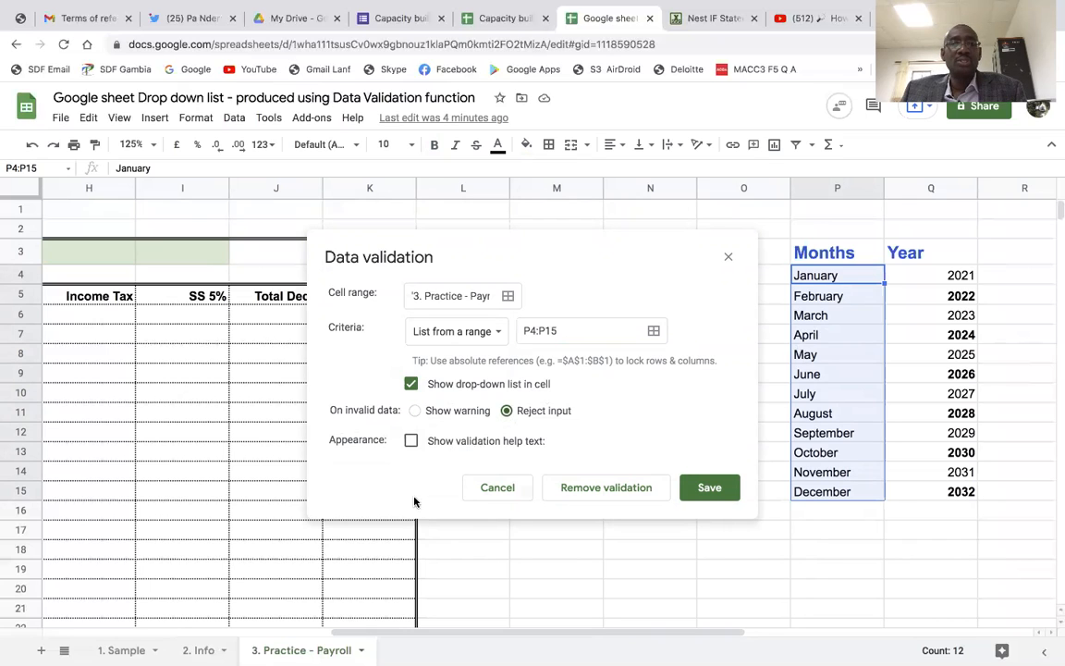
left_click(411, 441)
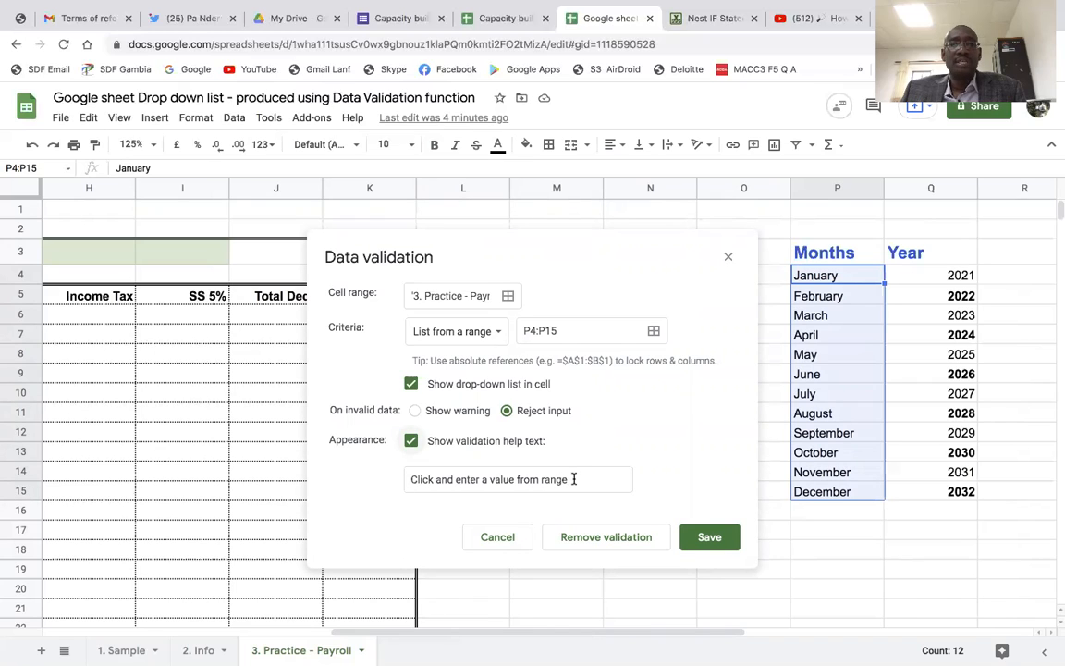
left_click_drag(575, 479, 407, 483)
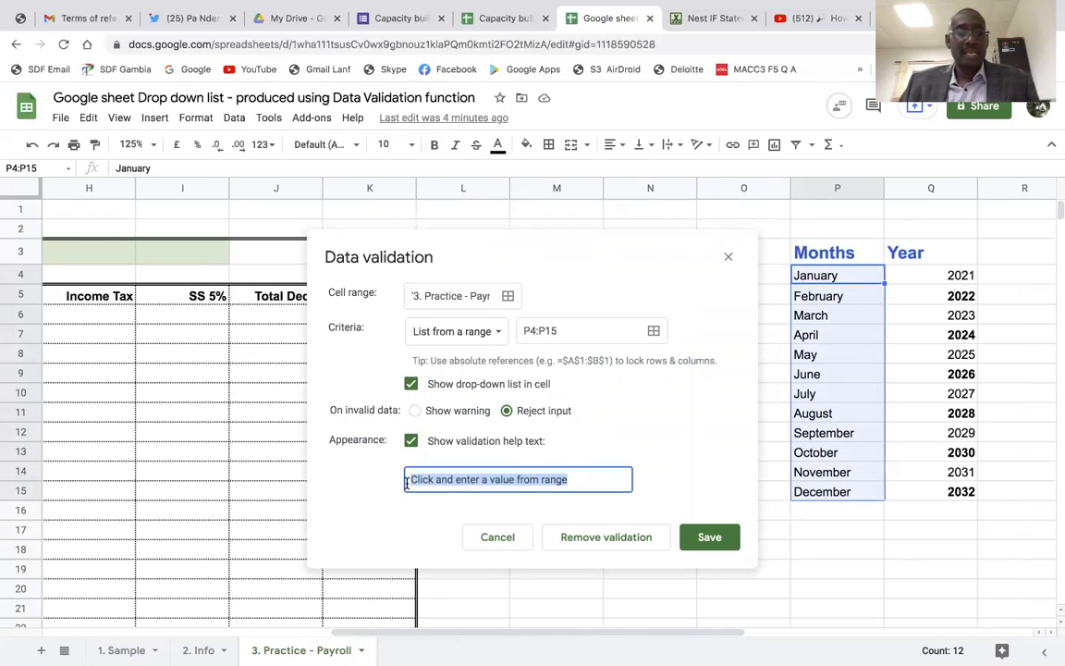
type("Cl")
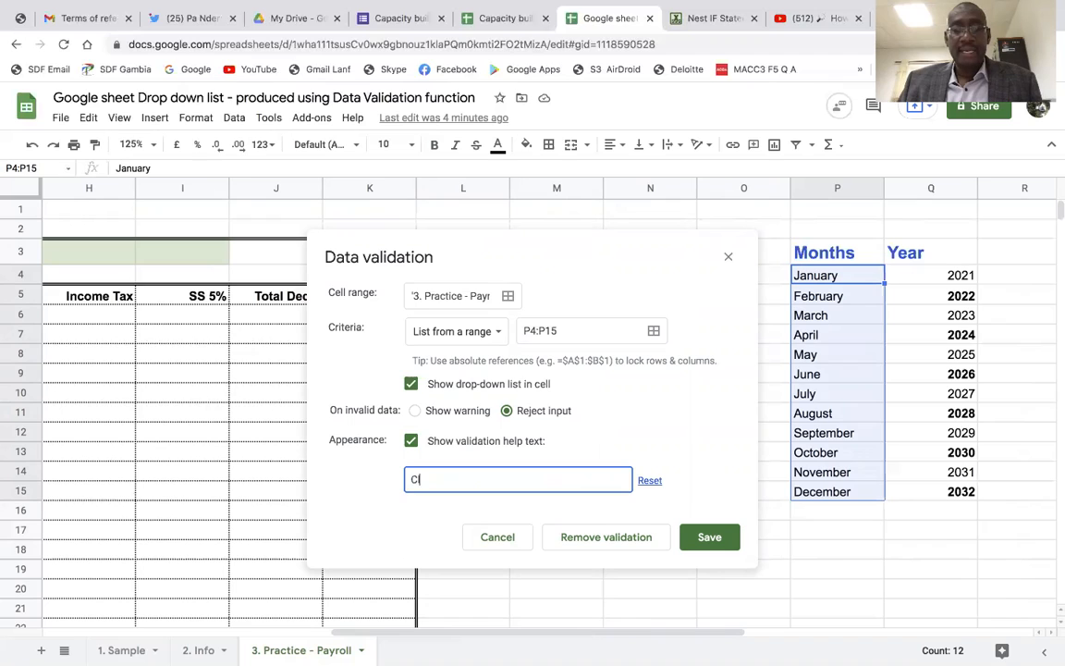
type("ick do")
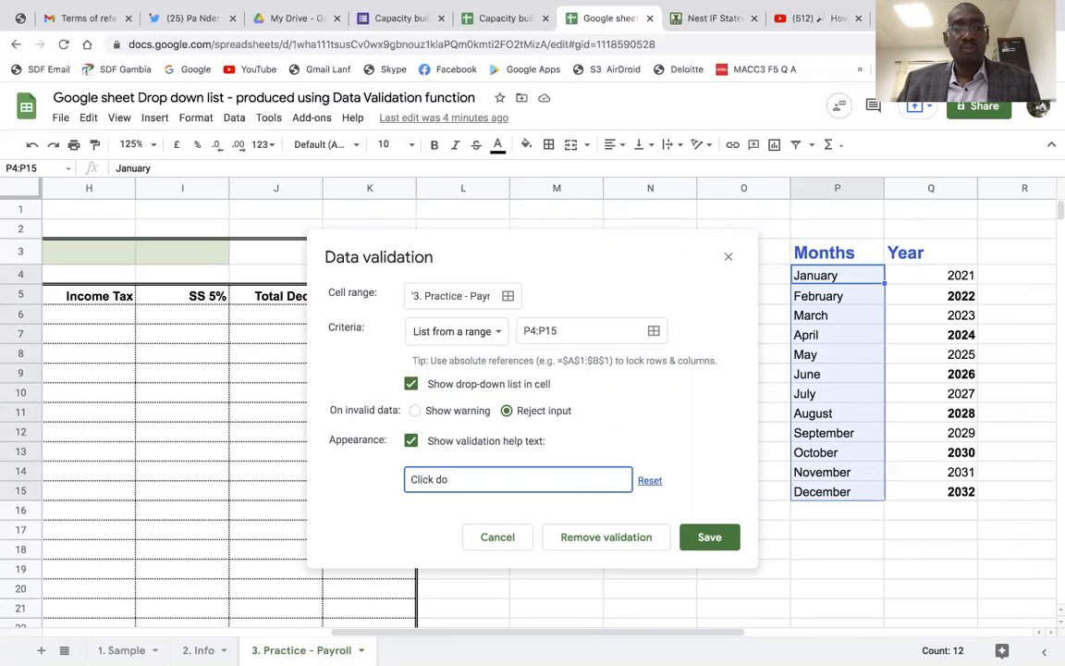
key("BackSpace")
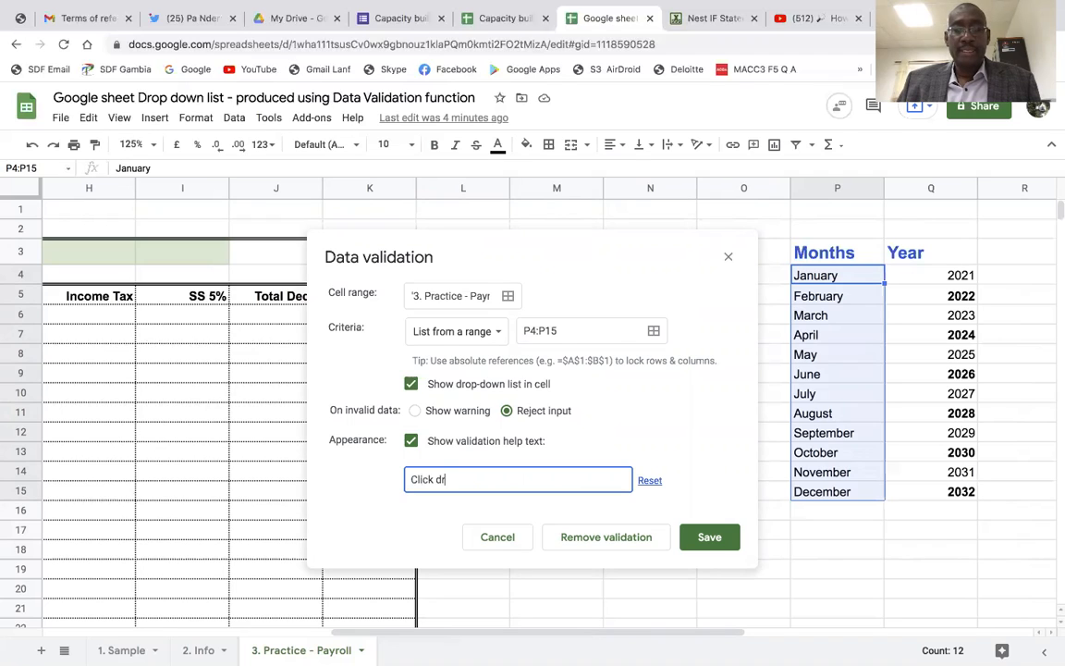
type("rop down")
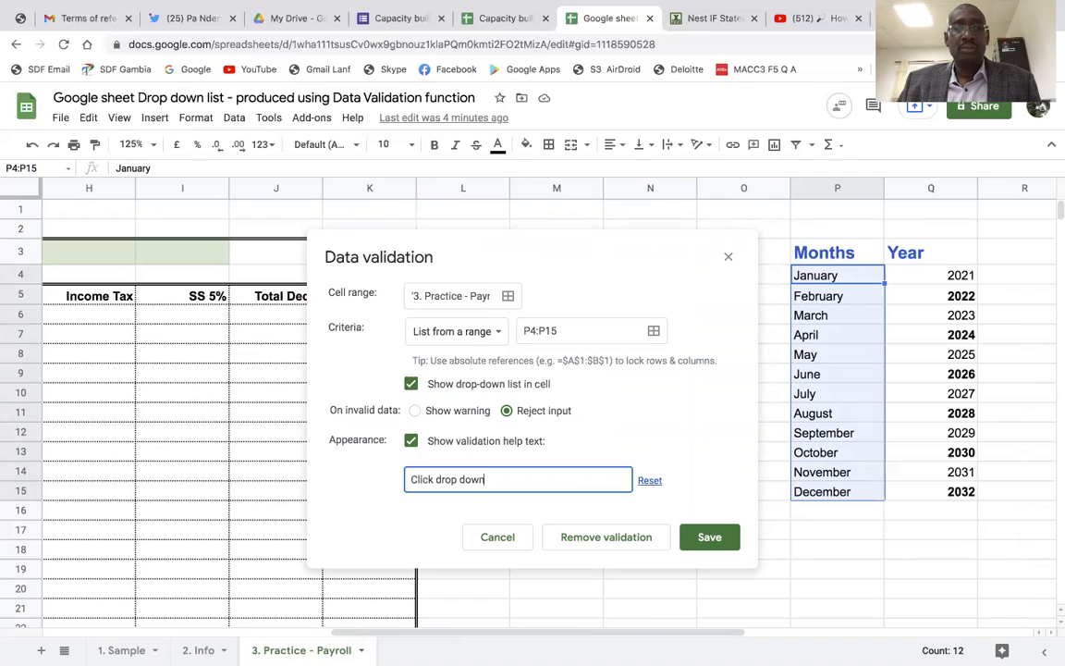
type(" menu to sele")
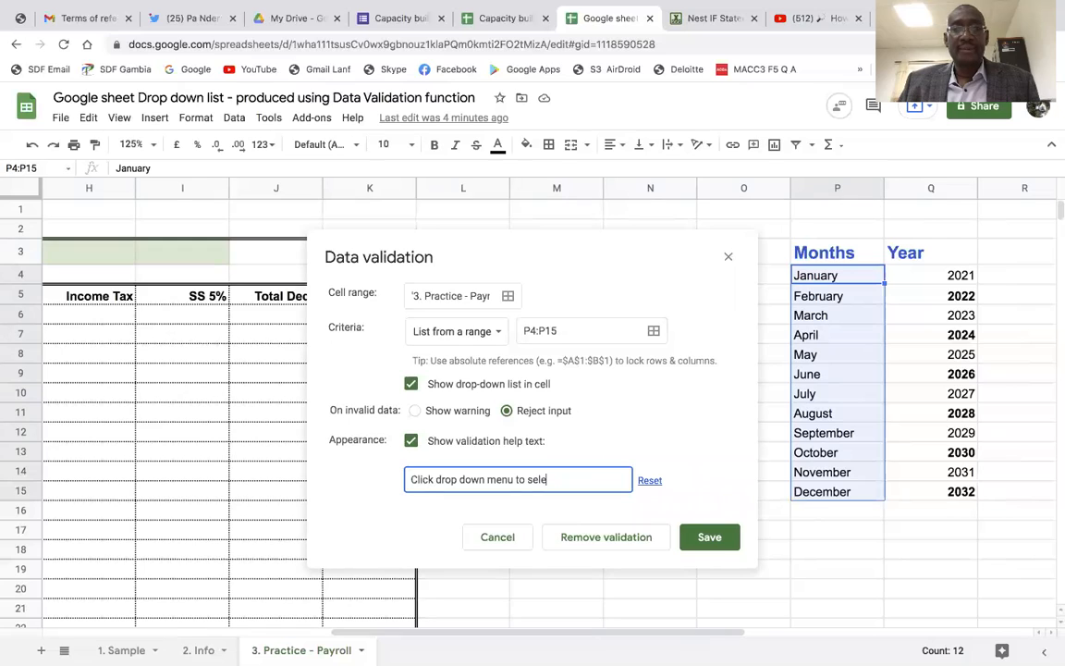
type("ct the months")
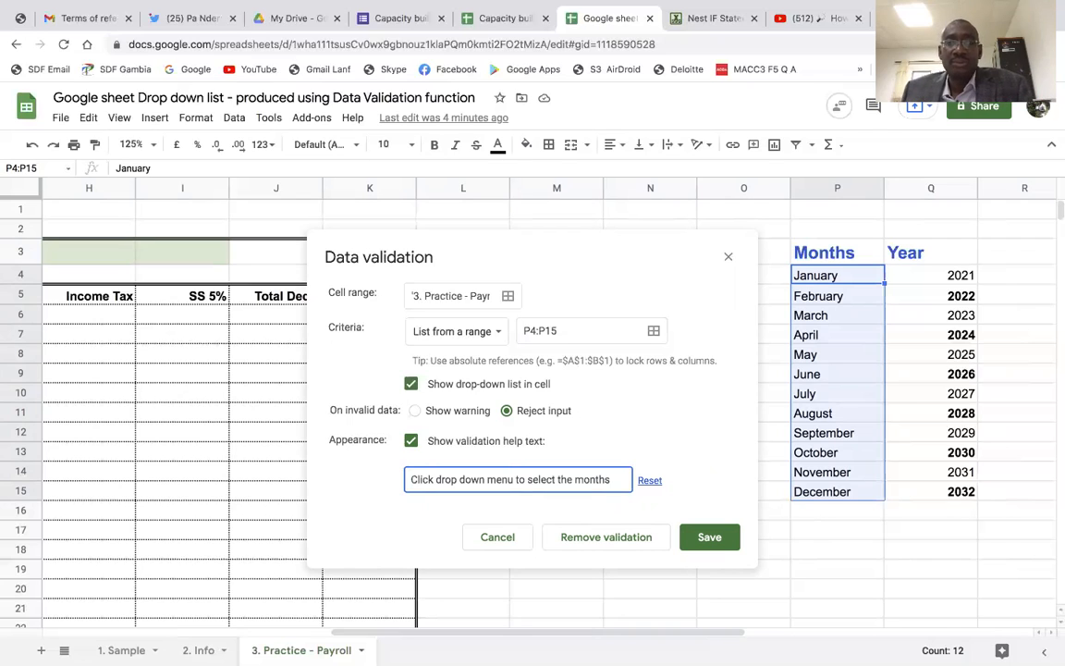
left_click(707, 539)
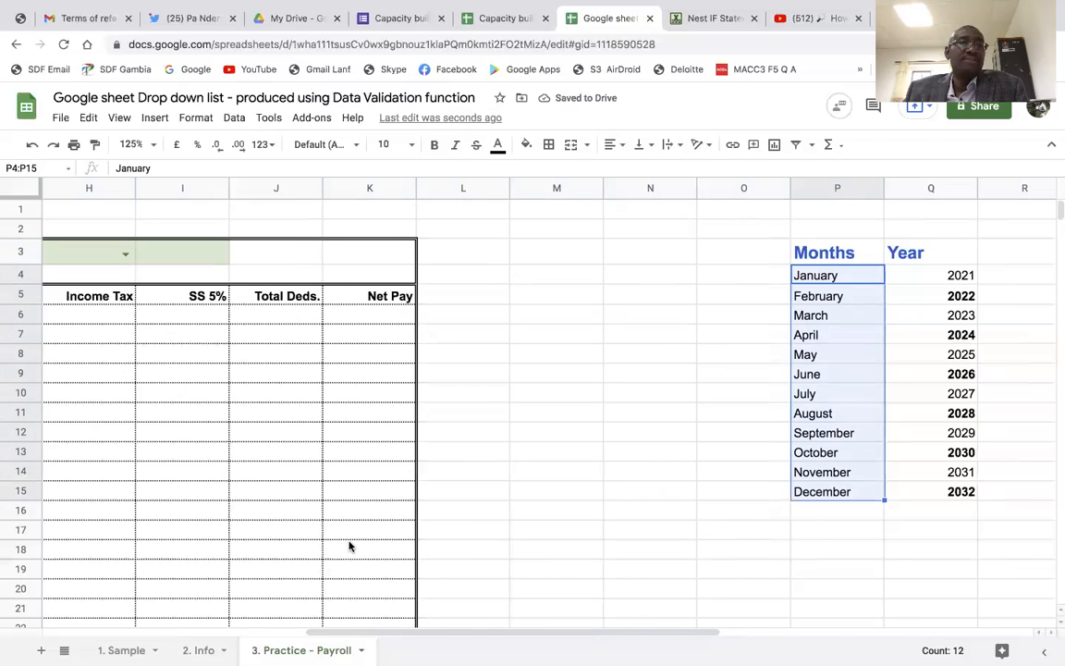
Test the month dropdown beside the payroll heading by filtering its list with "j", and leave the cell empty
scroll(349, 546, "left", 7)
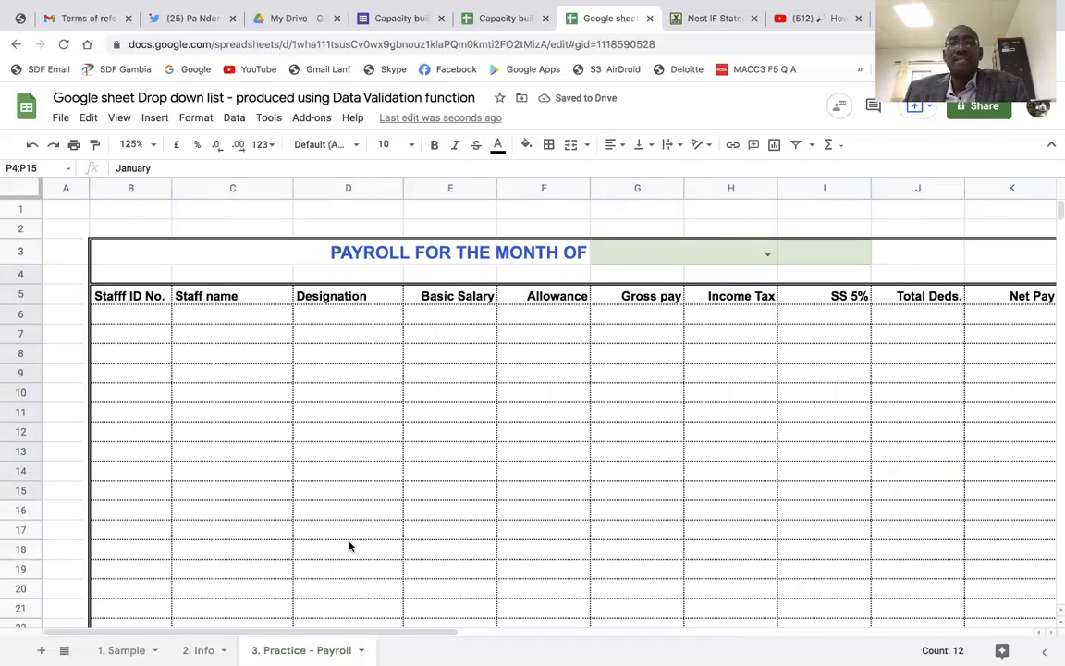
scroll(348, 547, "right", 3)
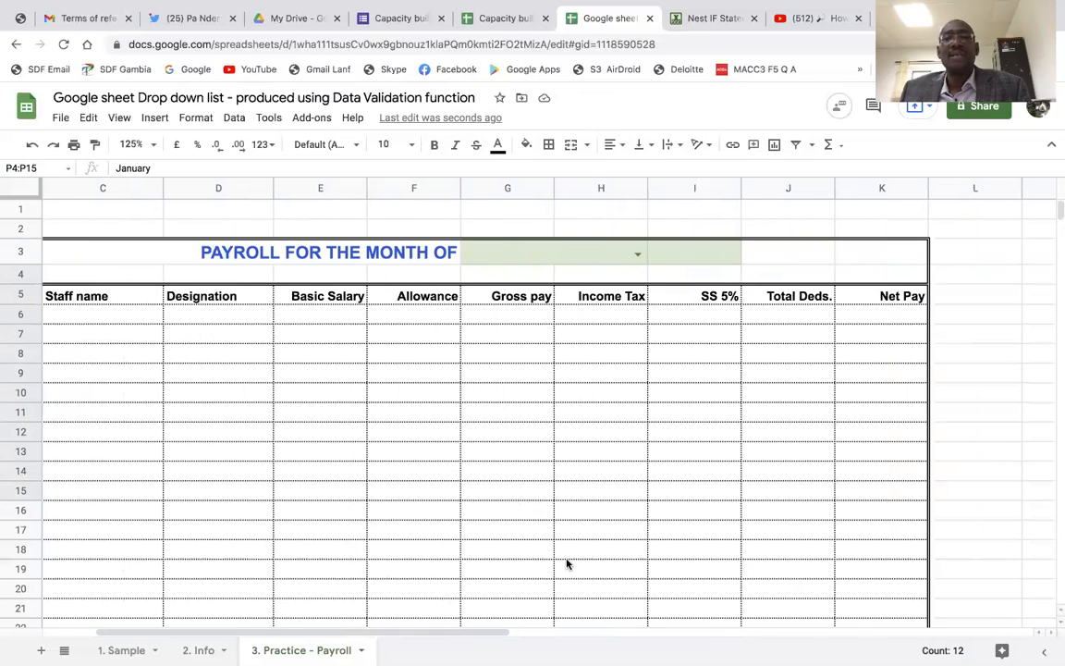
left_click(585, 248)
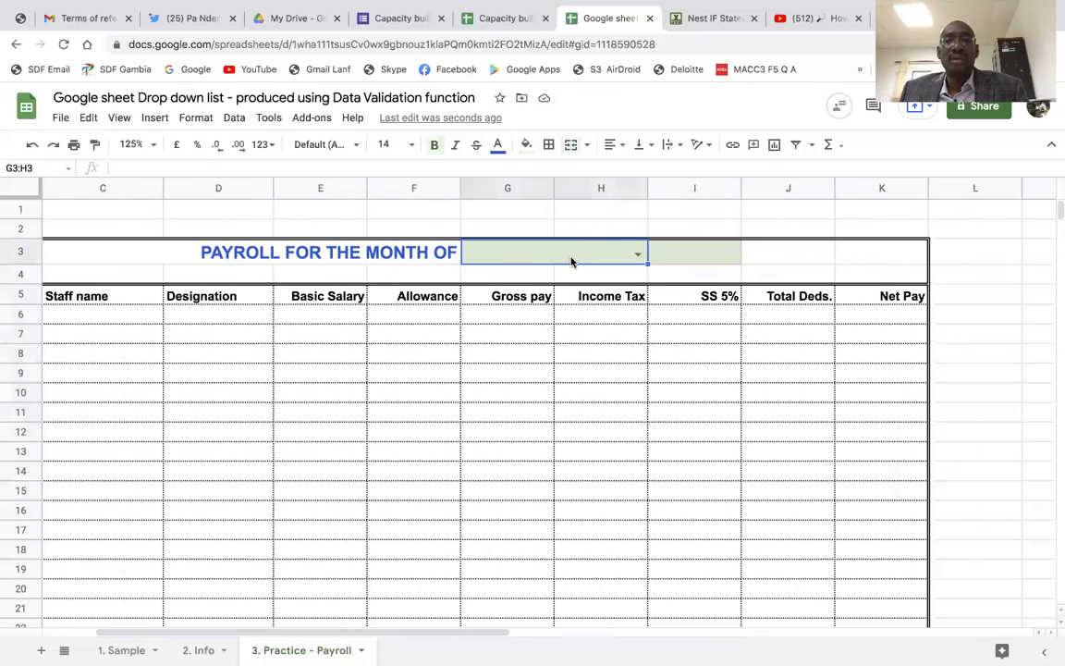
left_click(637, 256)
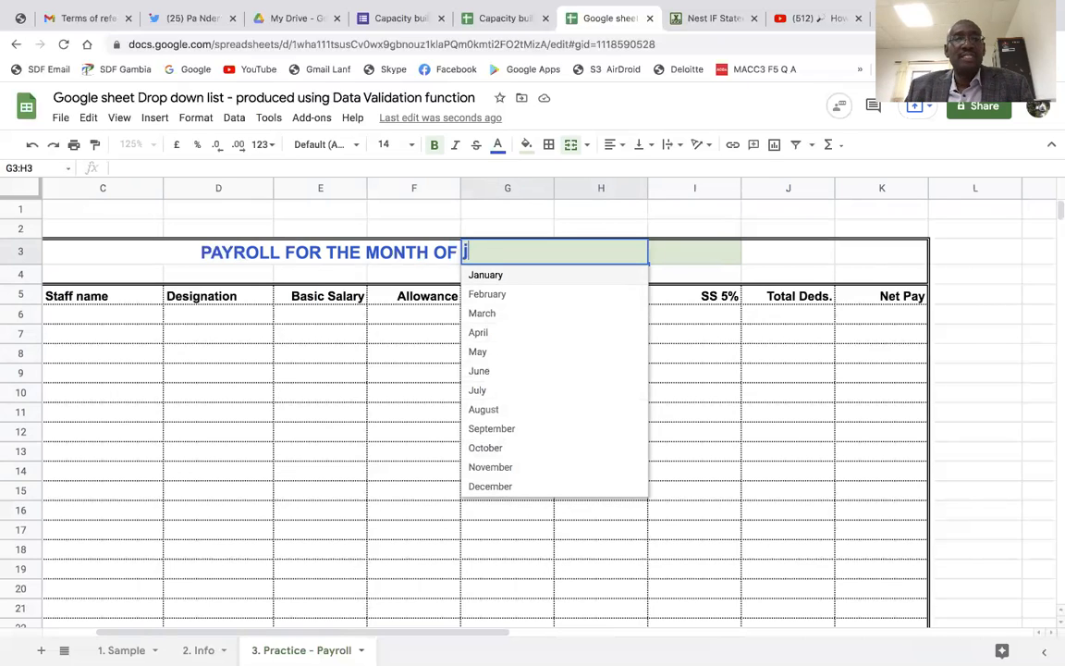
type("j")
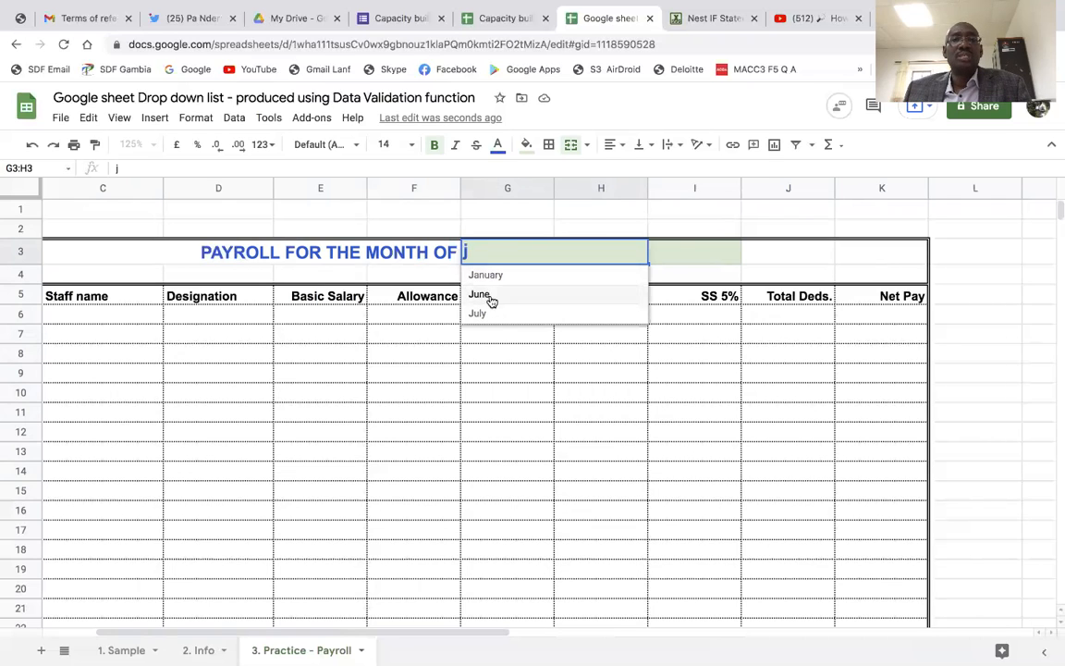
key("BackSpace")
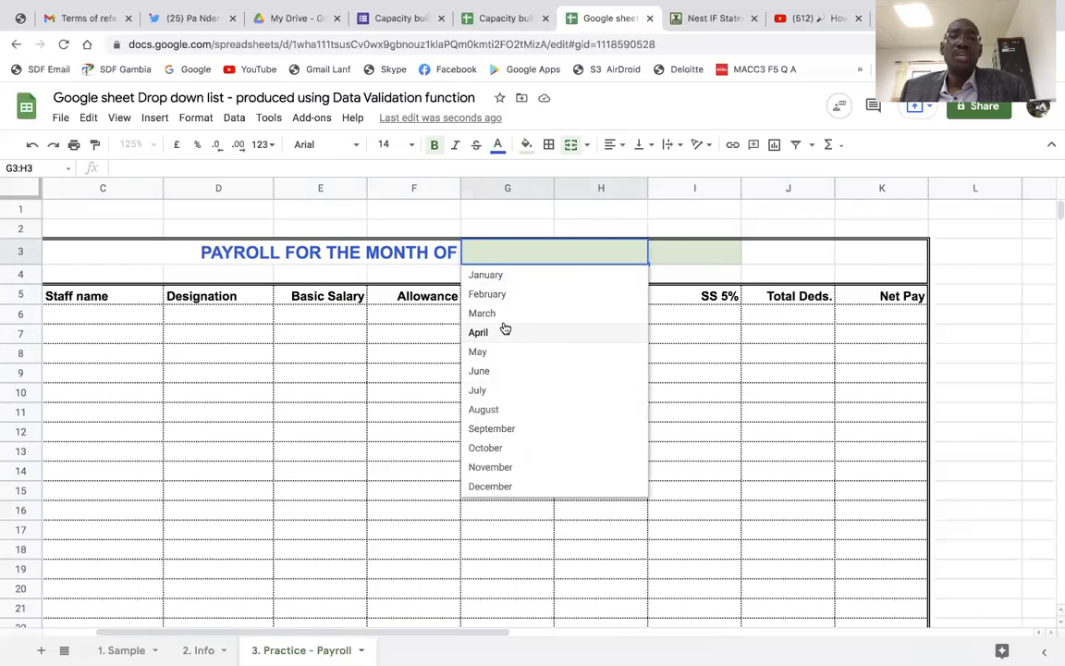
left_click(428, 342)
Open the data validation settings for year cell I3 with List from a range as the criteria
left_click(711, 252)
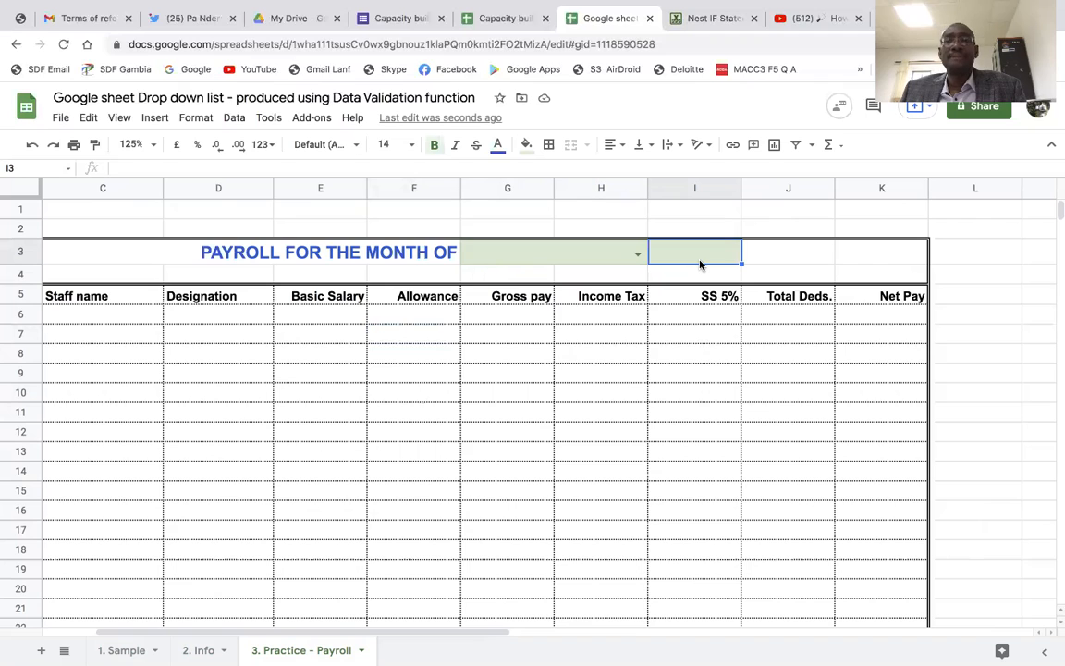
left_click(233, 118)
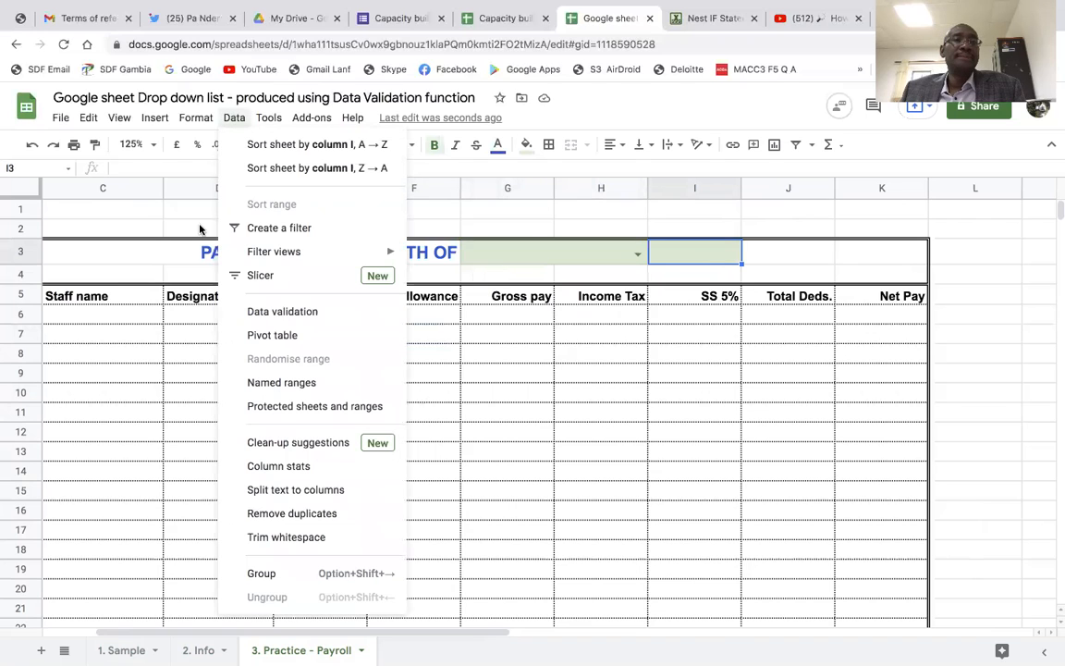
left_click(283, 310)
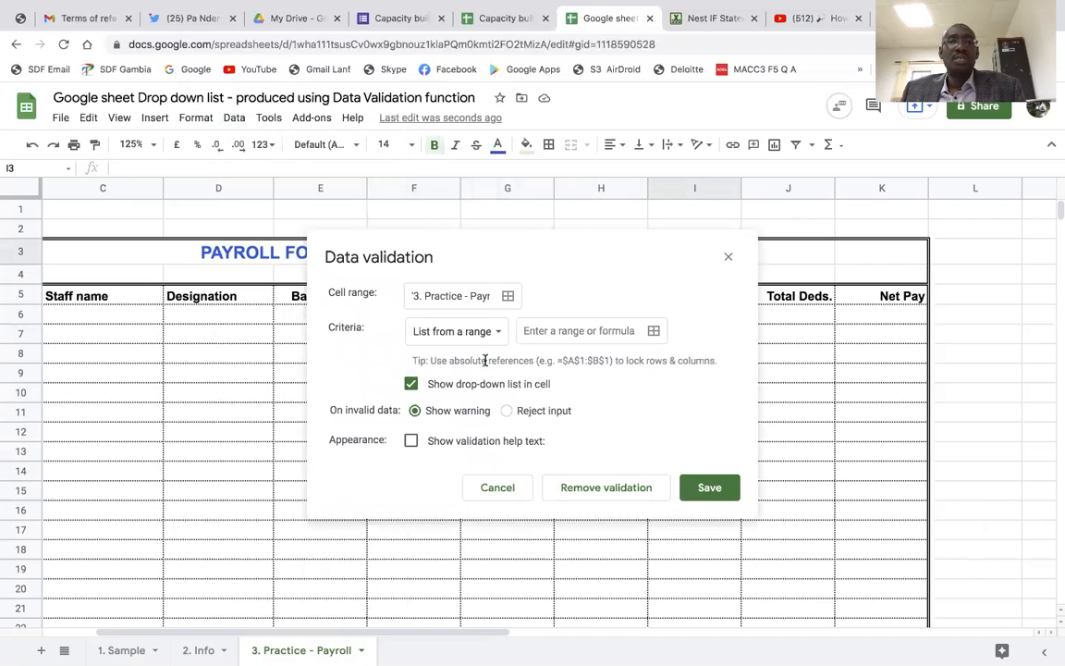
left_click(495, 335)
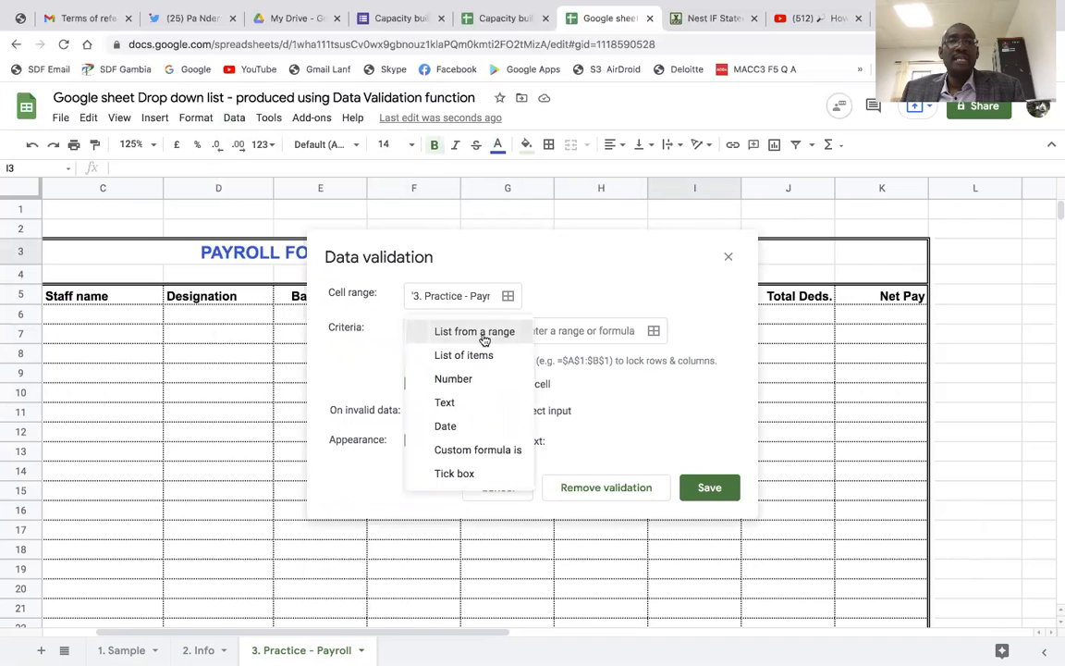
left_click(497, 334)
Use the years list Q4:Q15 as the source range for the year cell's validation
left_click(654, 330)
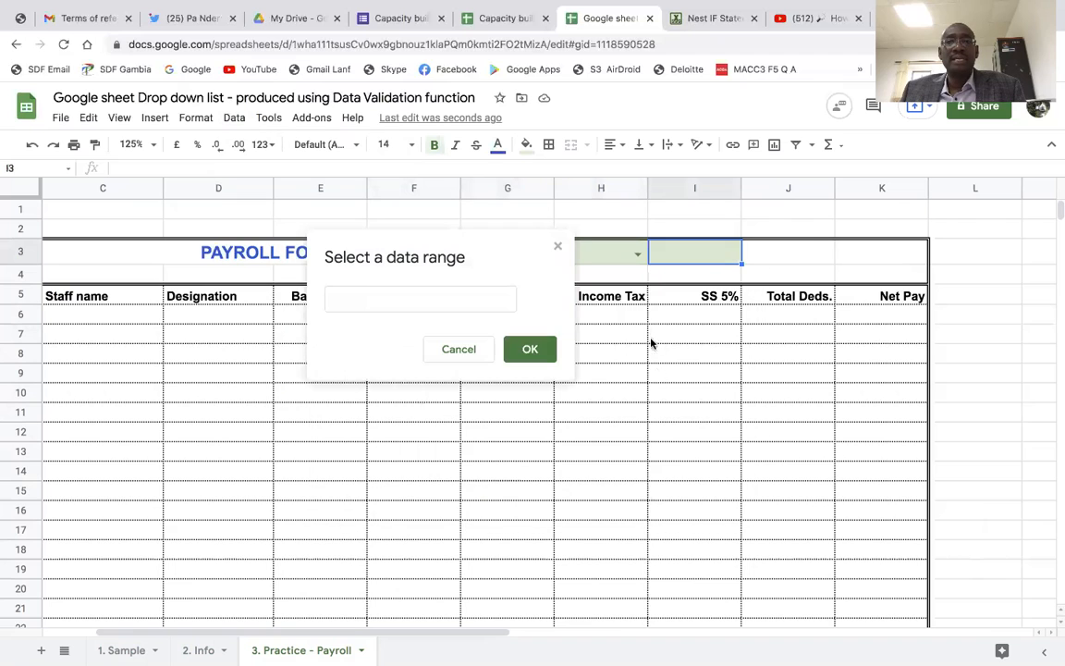
scroll(645, 476, "right", 3)
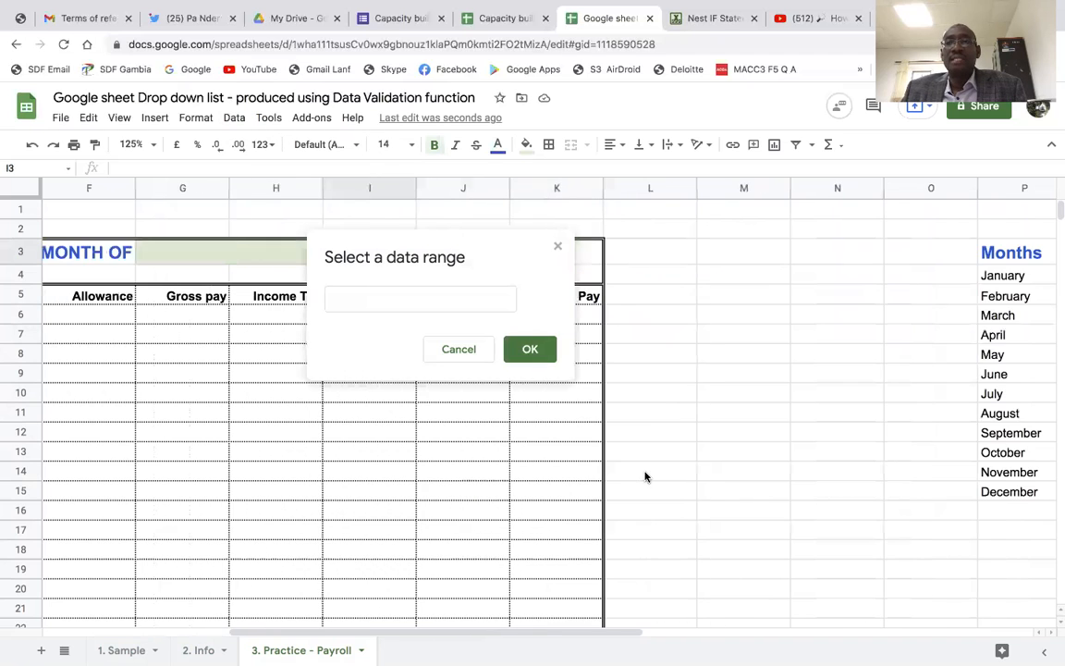
scroll(645, 476, "right", 6)
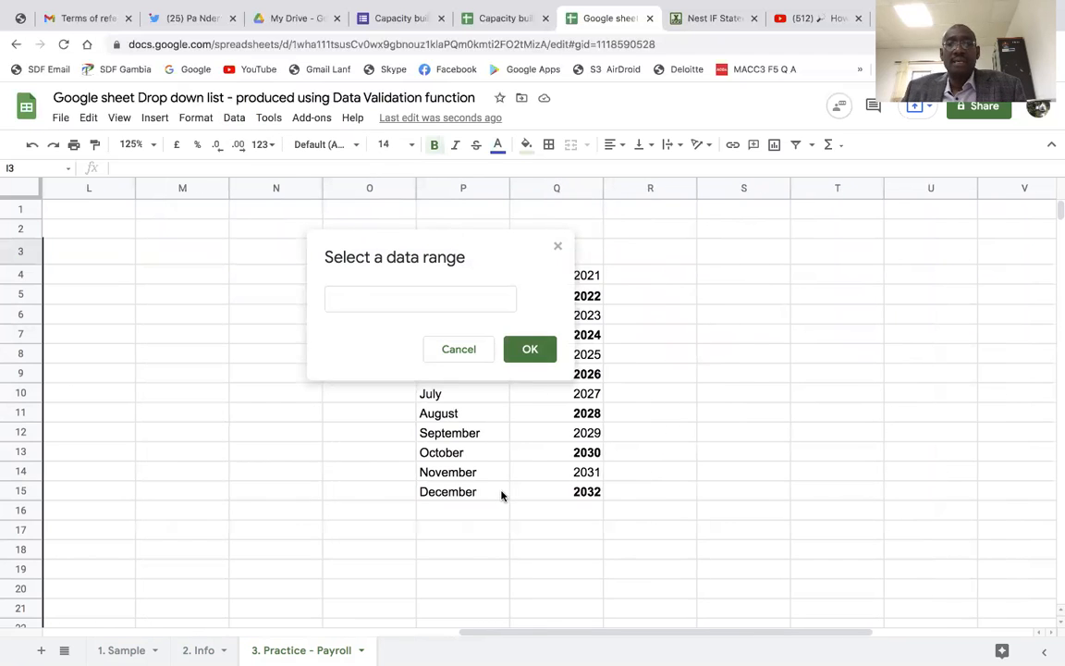
scroll(501, 496, "left", 2)
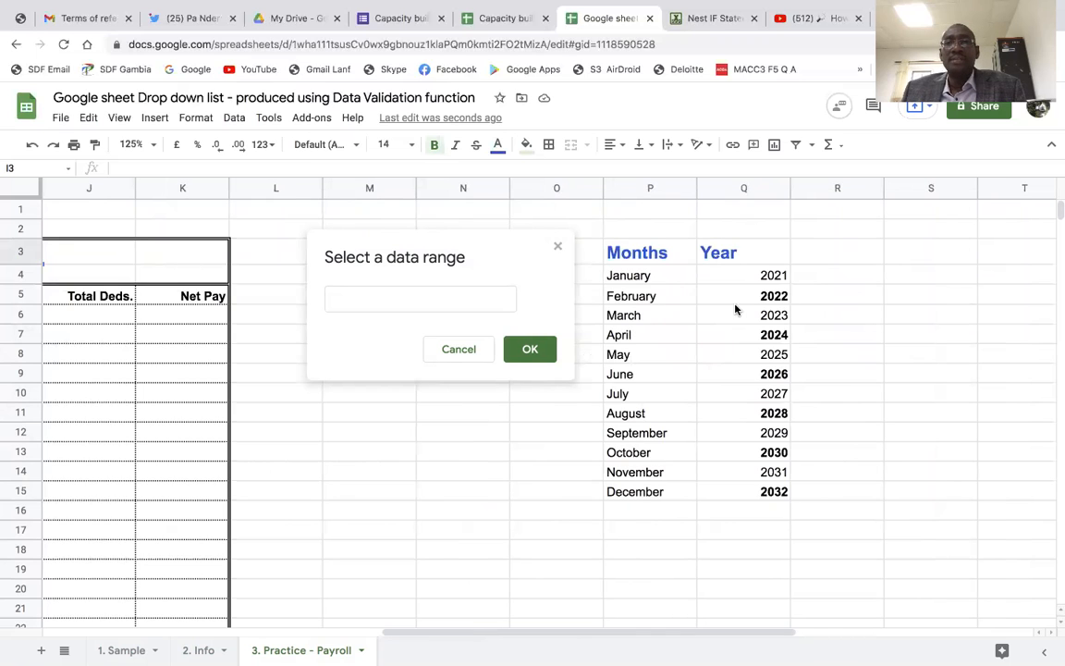
left_click_drag(740, 278, 750, 488)
left_click(535, 348)
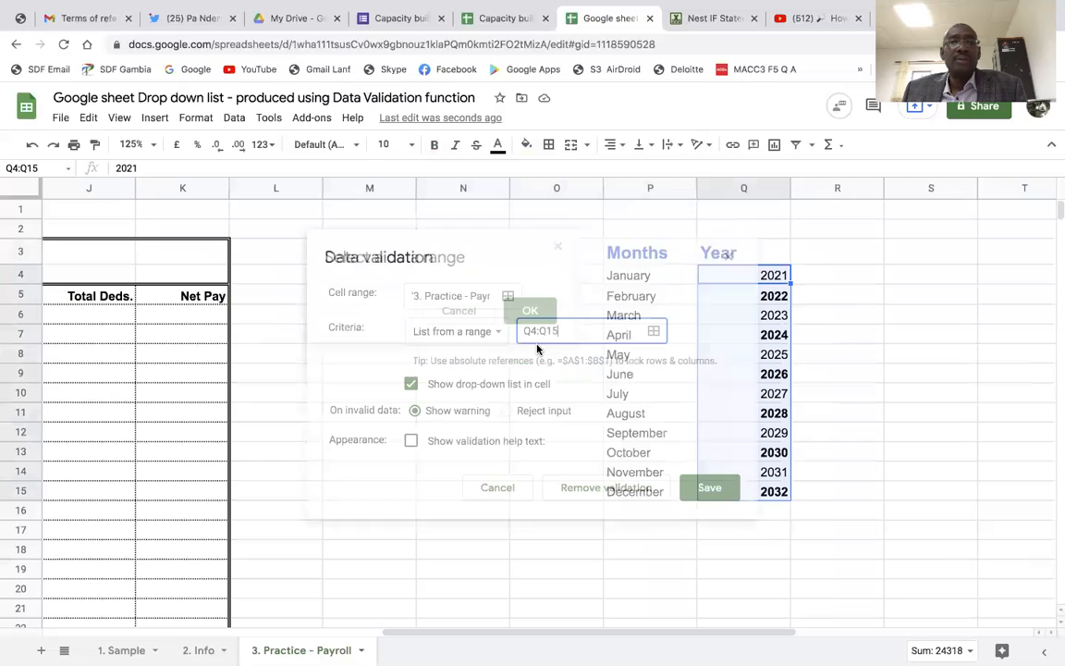
Make the year validation reject invalid input, add the help text "Select year", save it, and return to the payroll heading
left_click(507, 411)
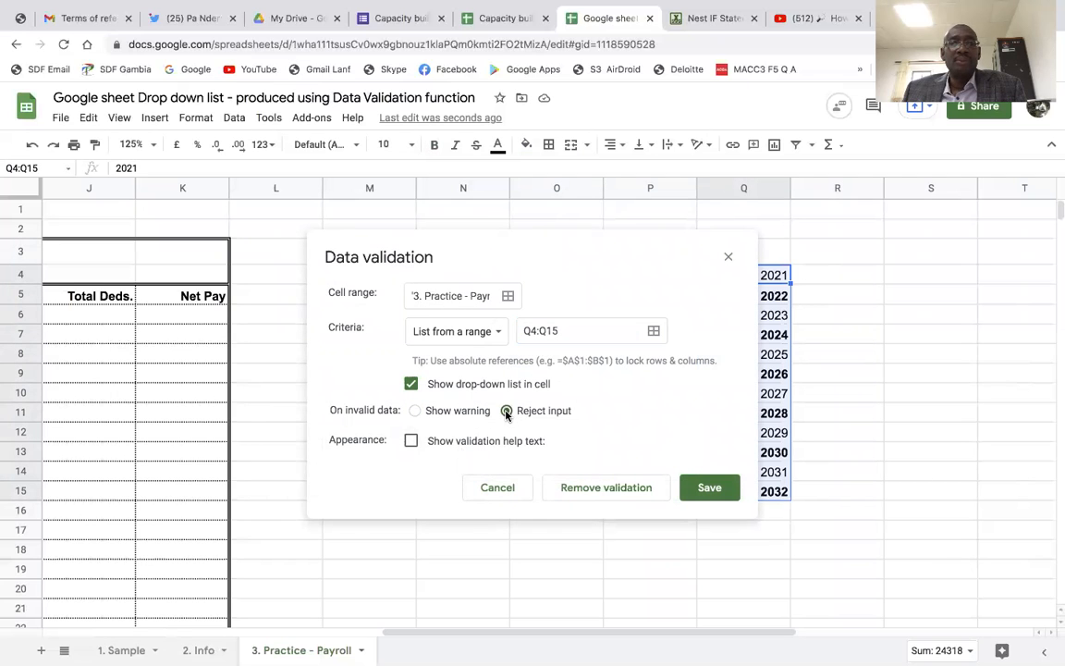
left_click(410, 441)
left_click_drag(568, 480, 396, 477)
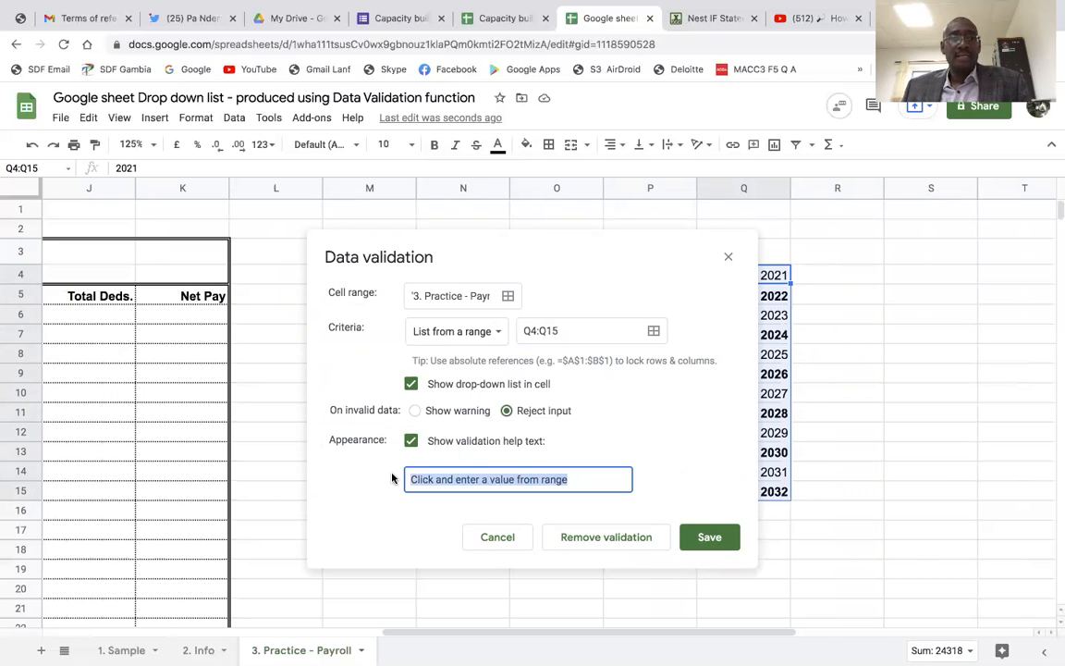
type("Se")
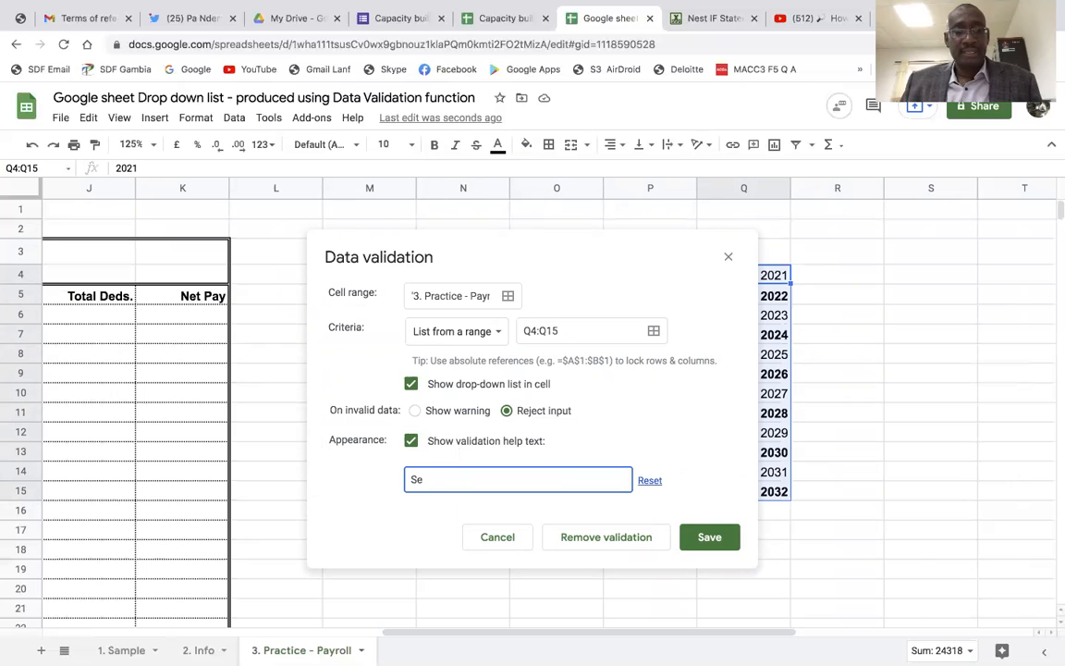
type("lect year")
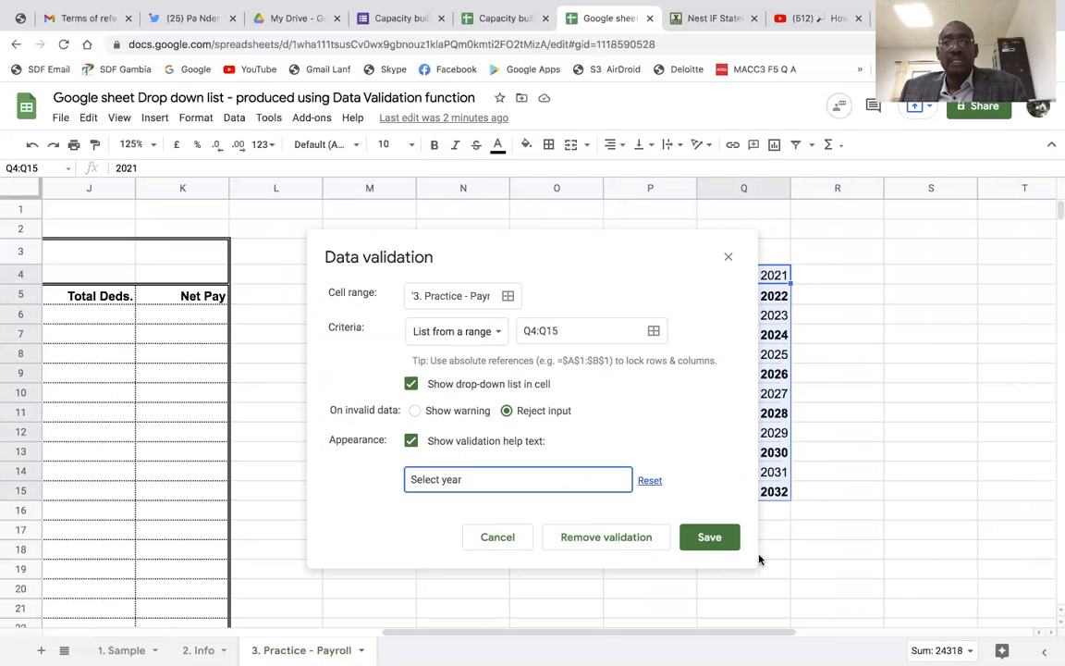
left_click(724, 545)
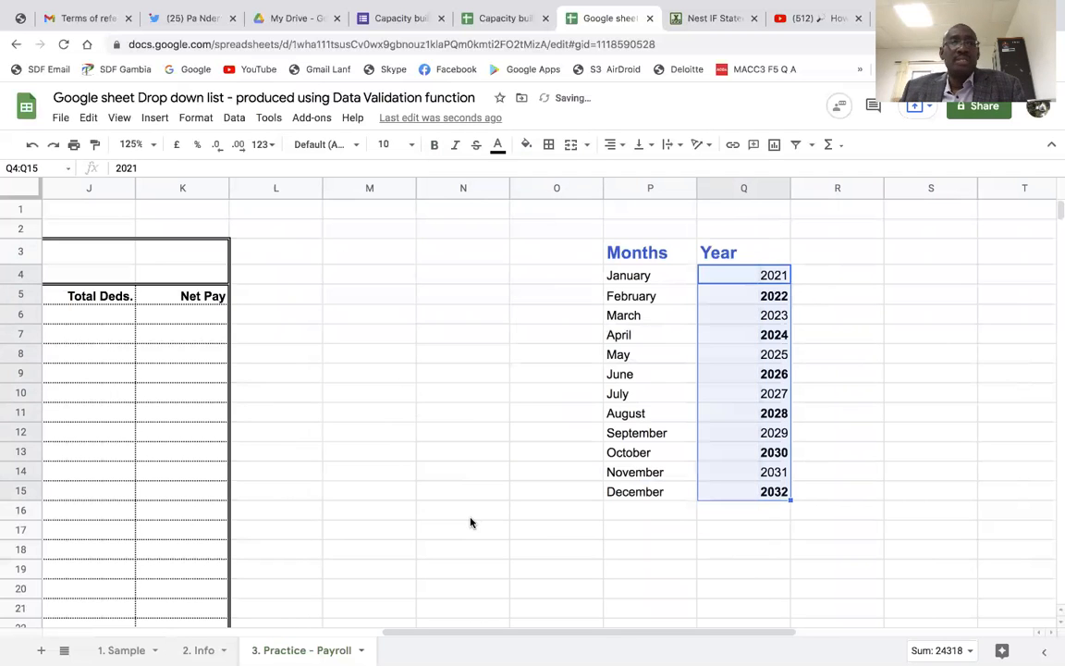
scroll(470, 522, "left", 5)
scroll(470, 522, "left", 3)
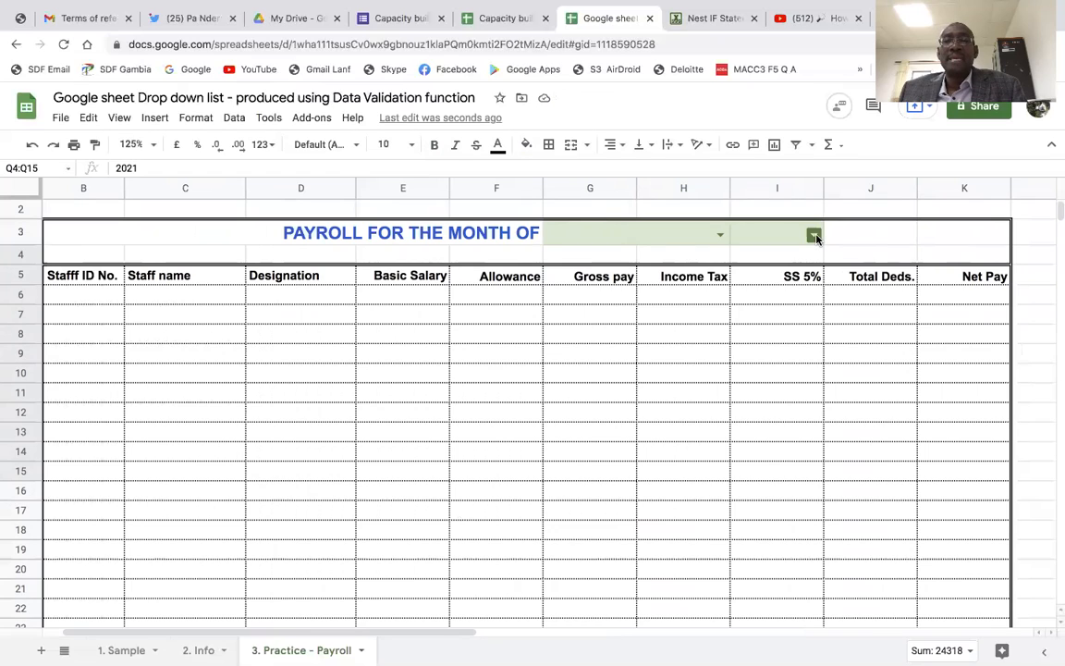
Check the year dropdown's options, and set the payroll heading to August 2021 using the month and year dropdowns
left_click(813, 236)
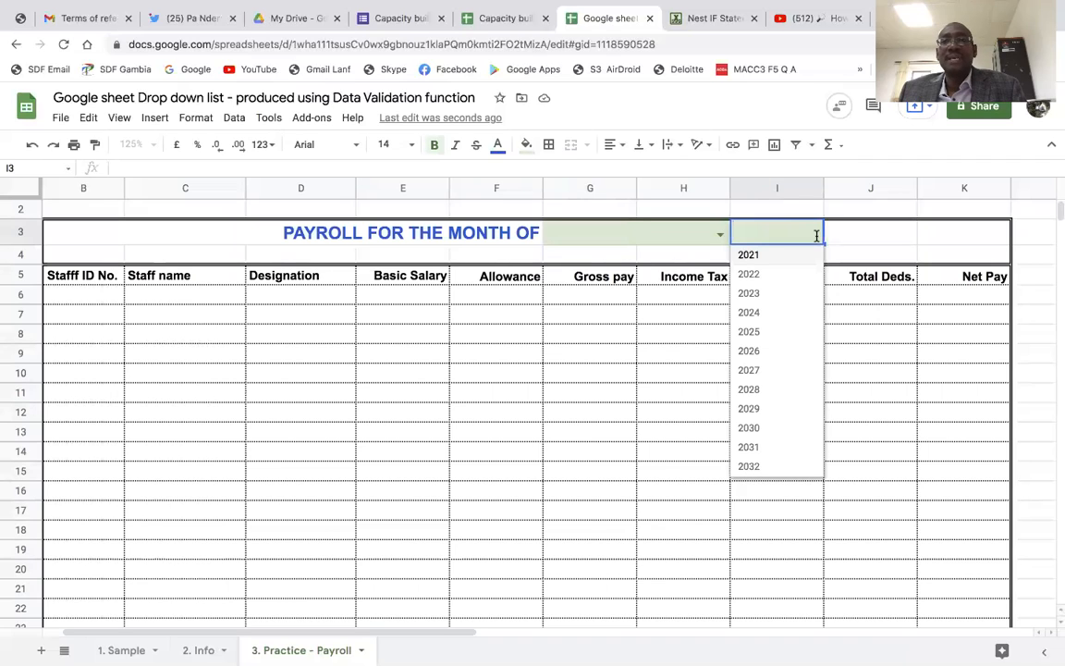
left_click(889, 356)
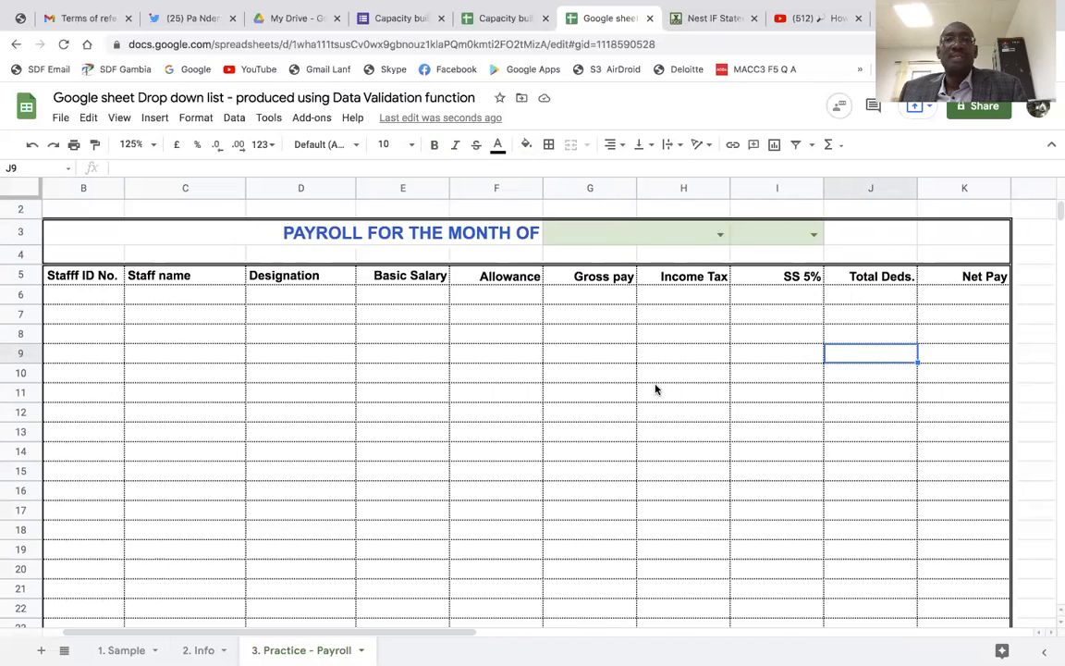
left_click(719, 233)
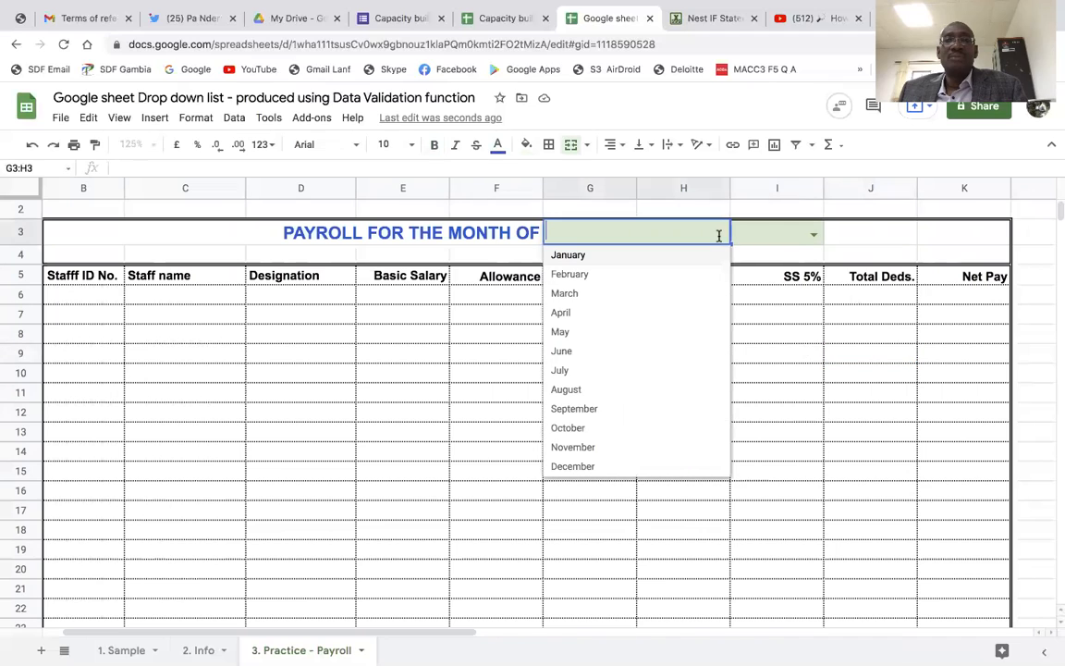
left_click(607, 389)
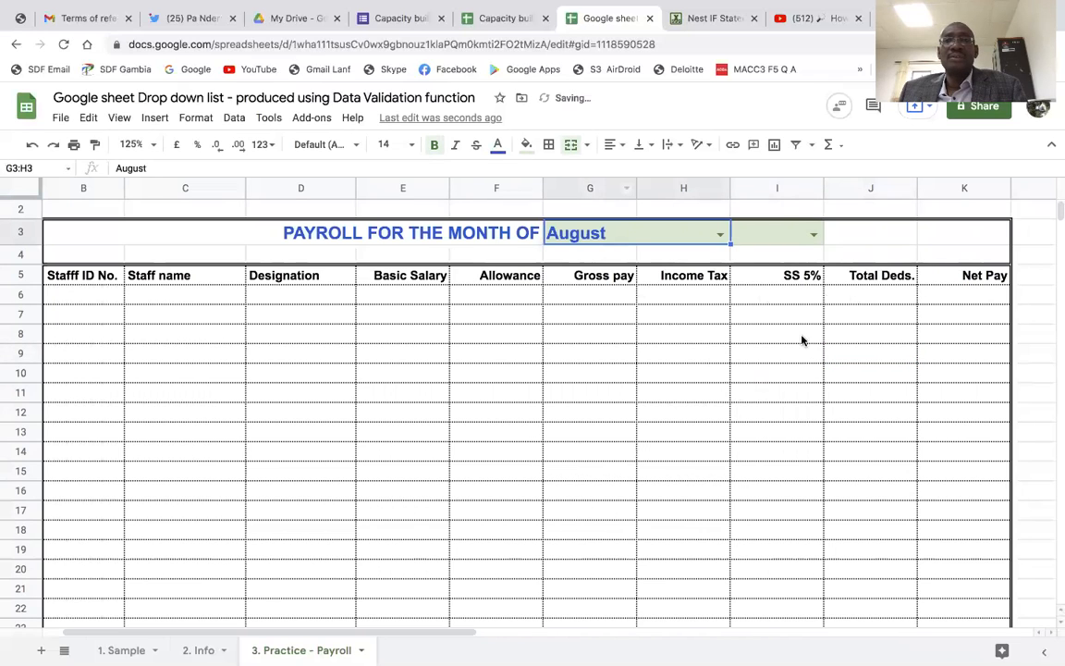
left_click(813, 235)
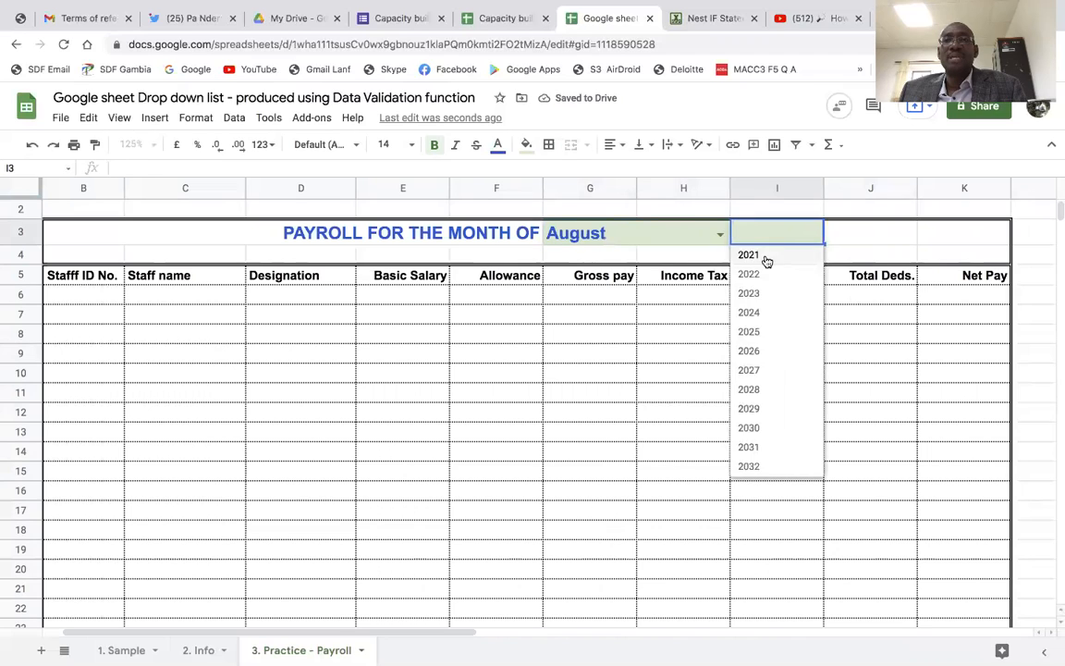
left_click(765, 257)
left_click(800, 360)
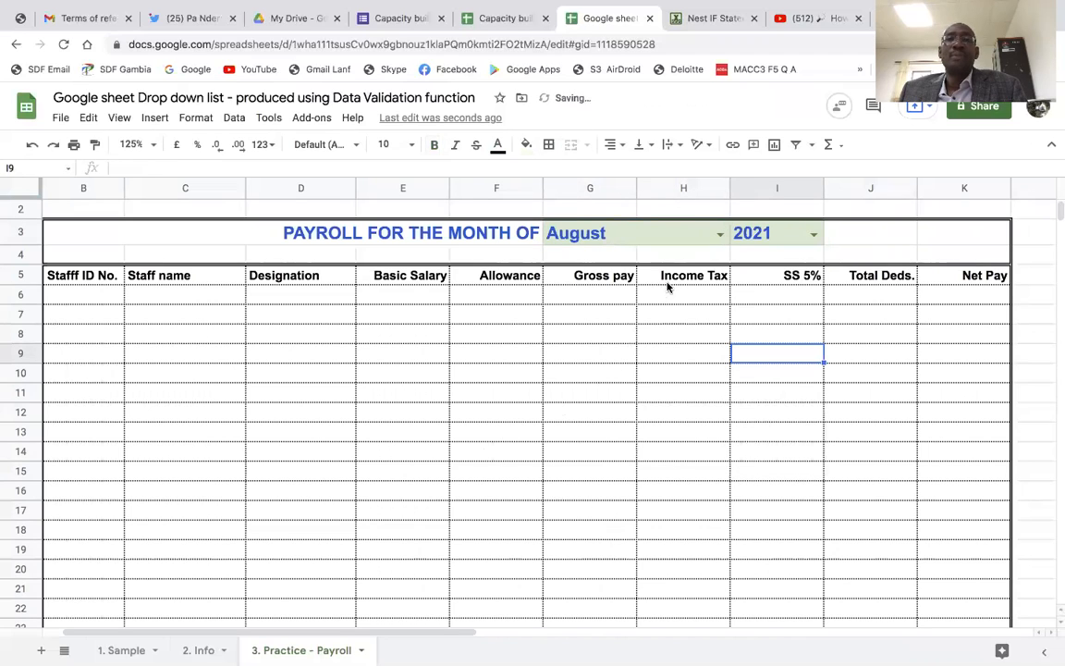
Change the payroll heading's month to September from its dropdown list
double_click(719, 233)
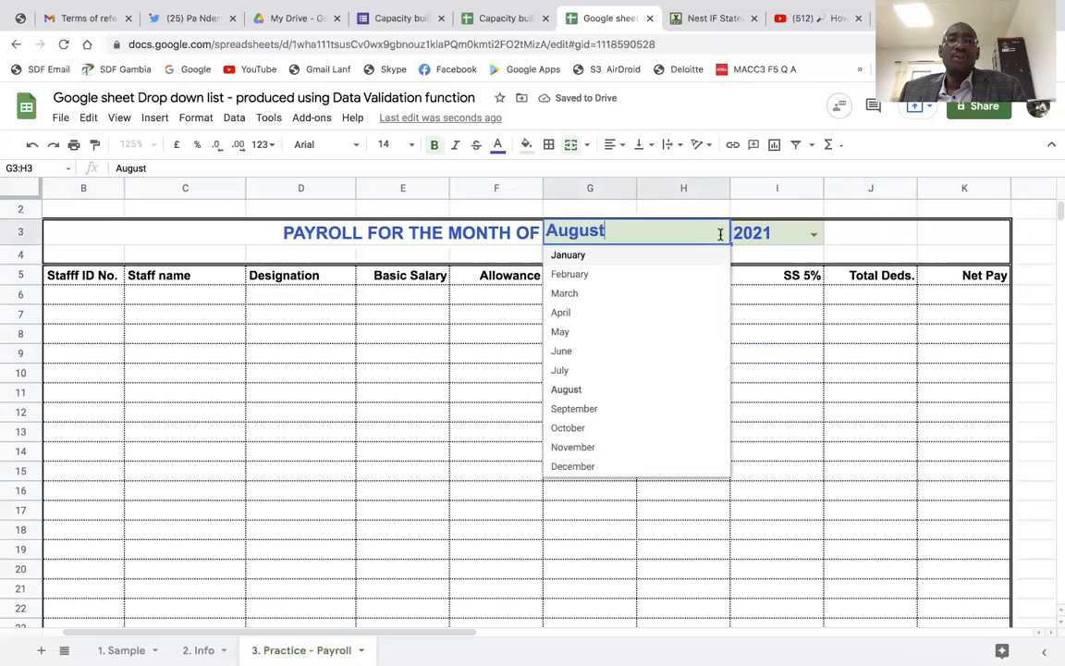
left_click(577, 410)
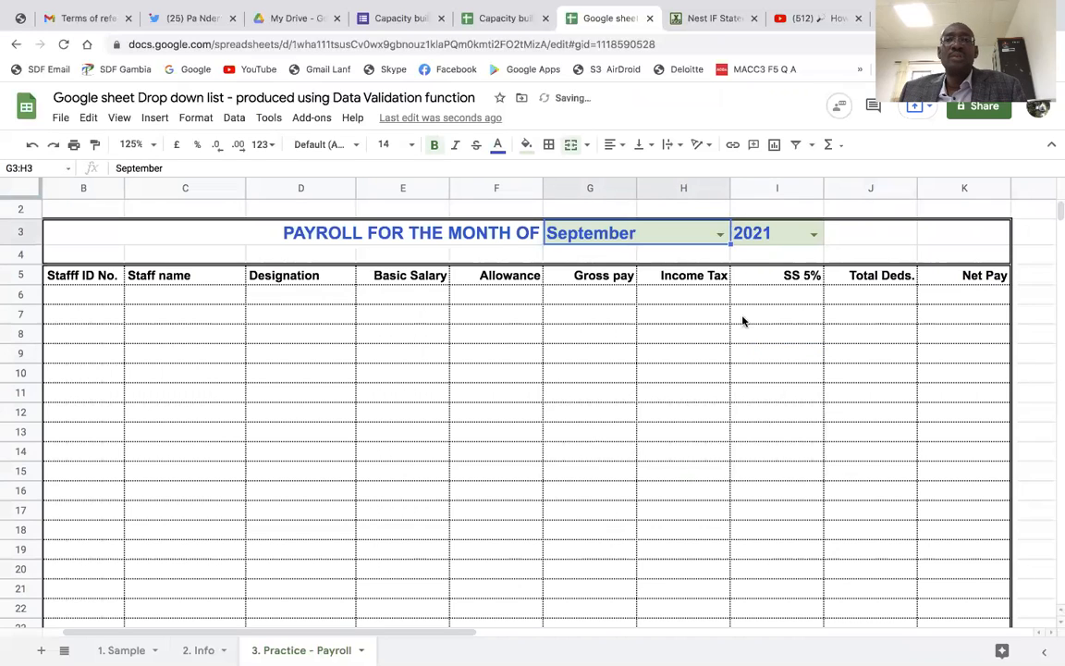
Test the year dropdown by switching the payroll year to 2022 and back to 2021
left_click(813, 236)
left_click(880, 356)
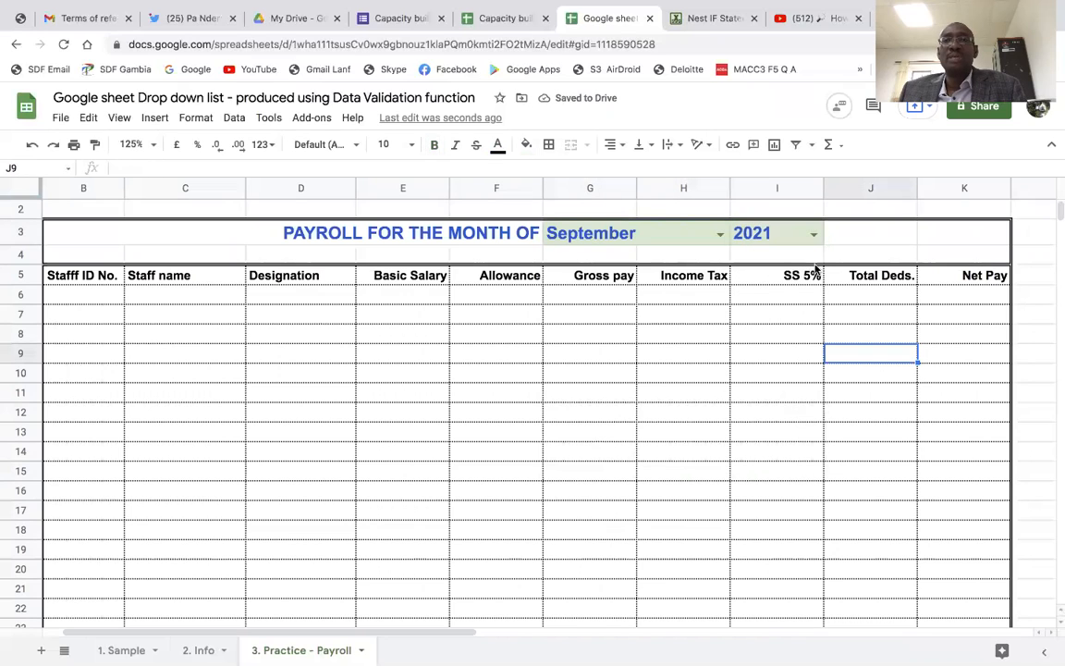
left_click(814, 236)
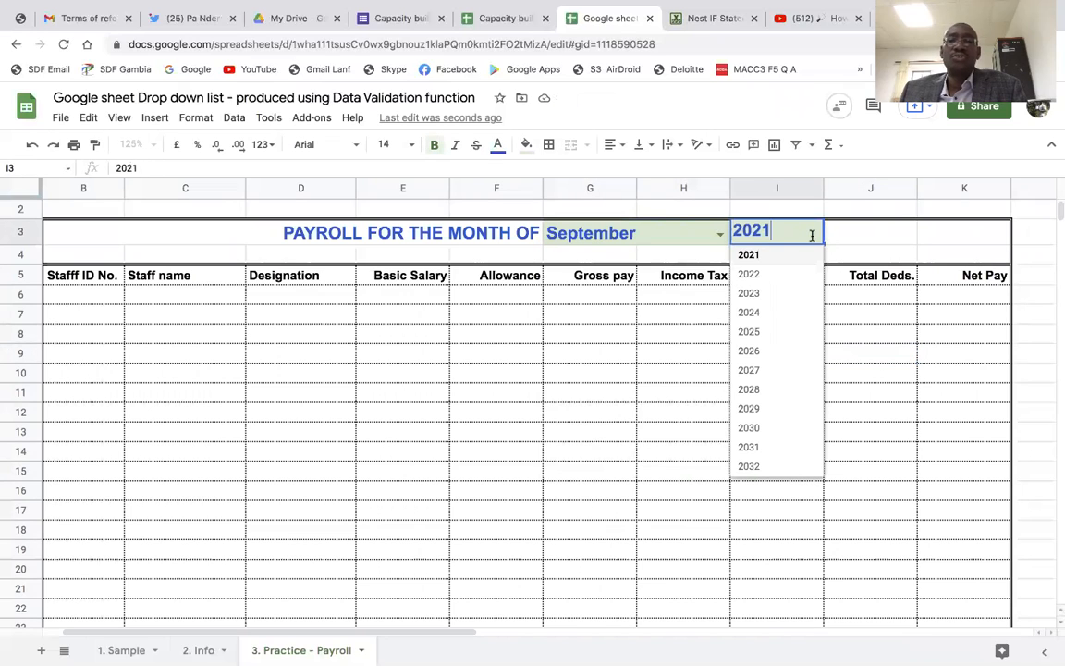
left_click(766, 275)
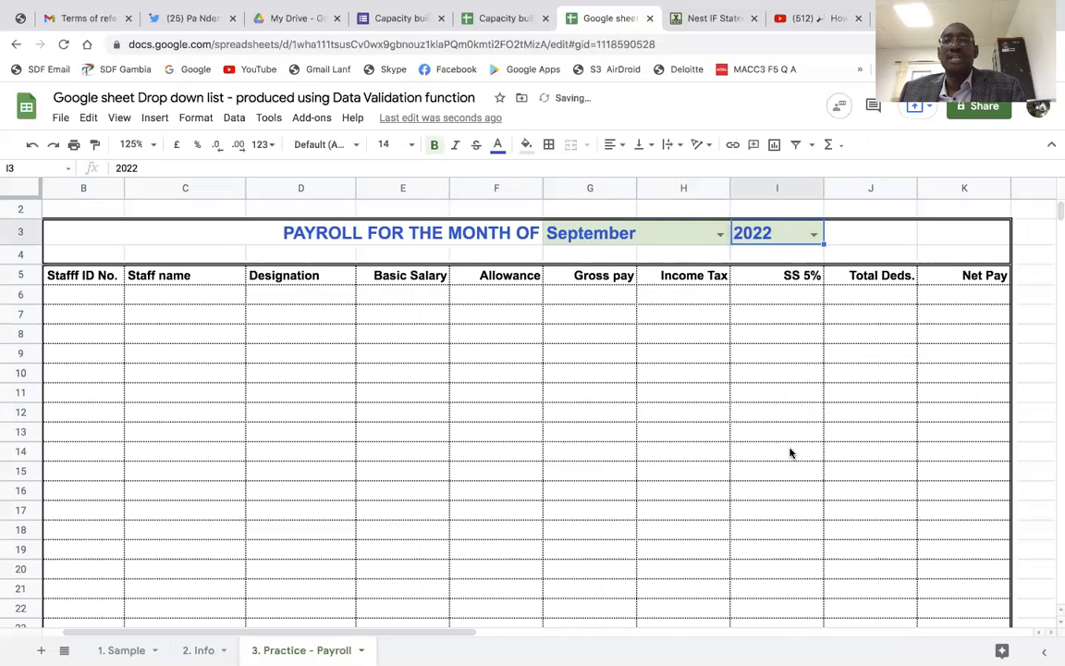
left_click(814, 235)
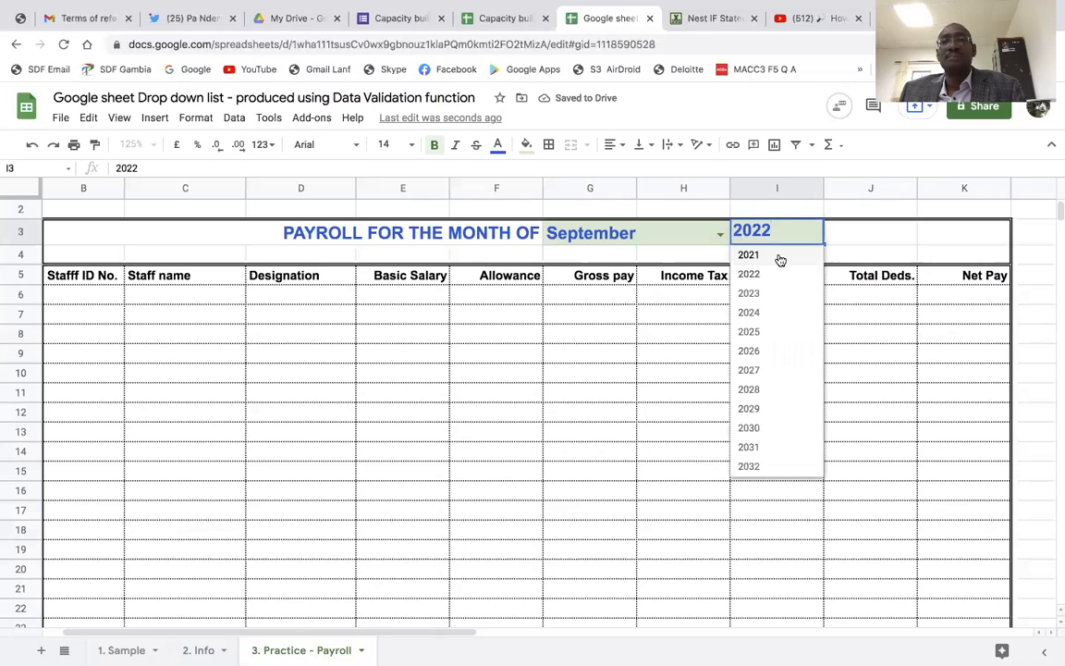
left_click(777, 258)
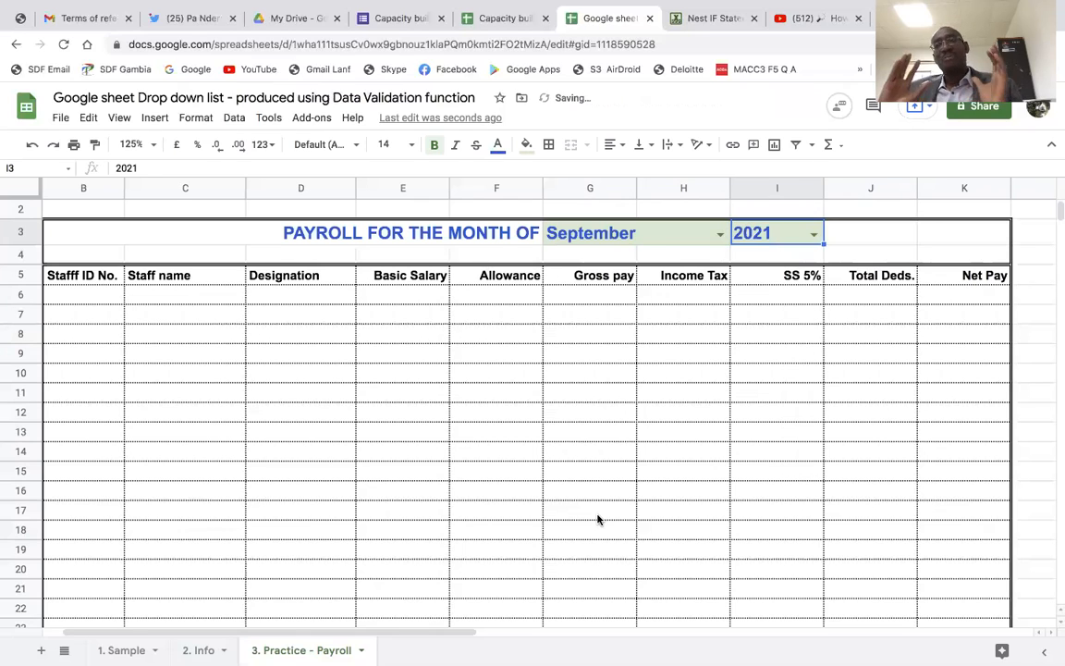